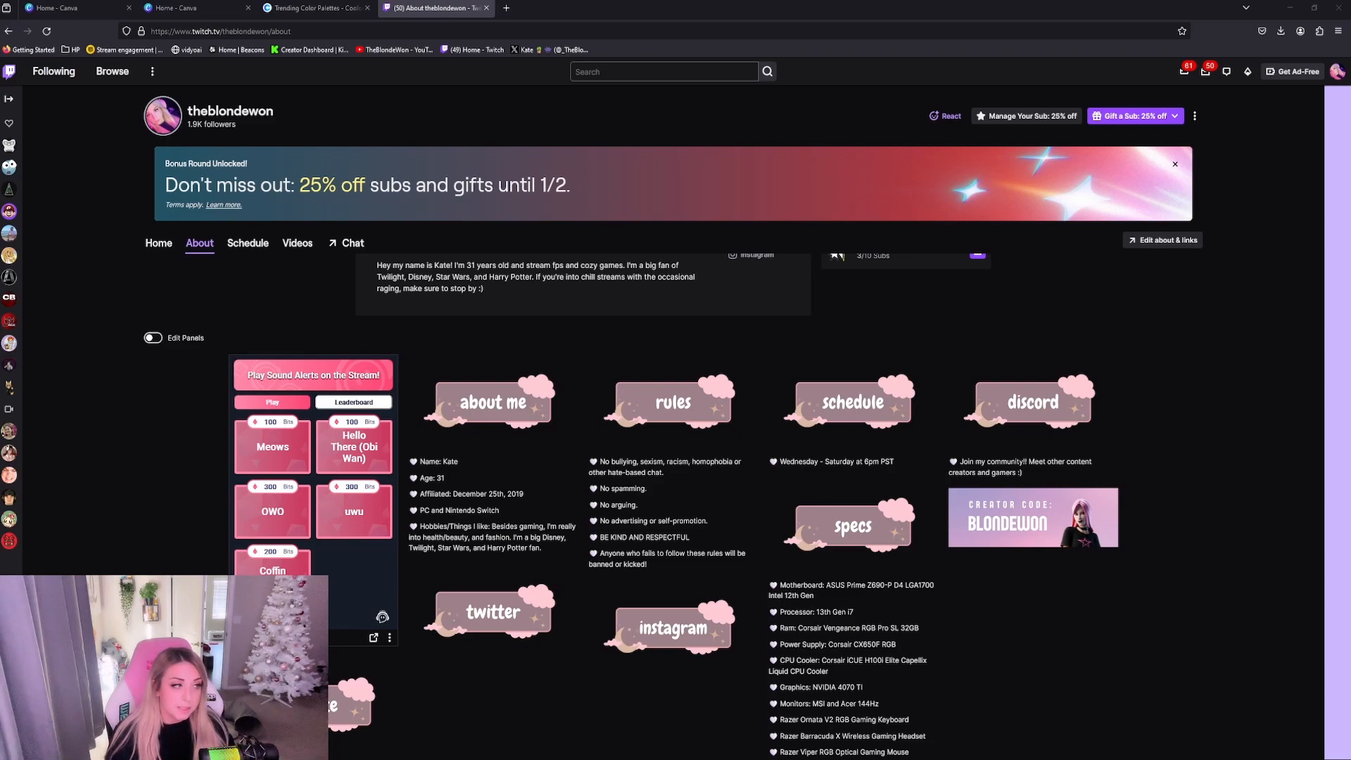
scroll(675, 493, "down", 2)
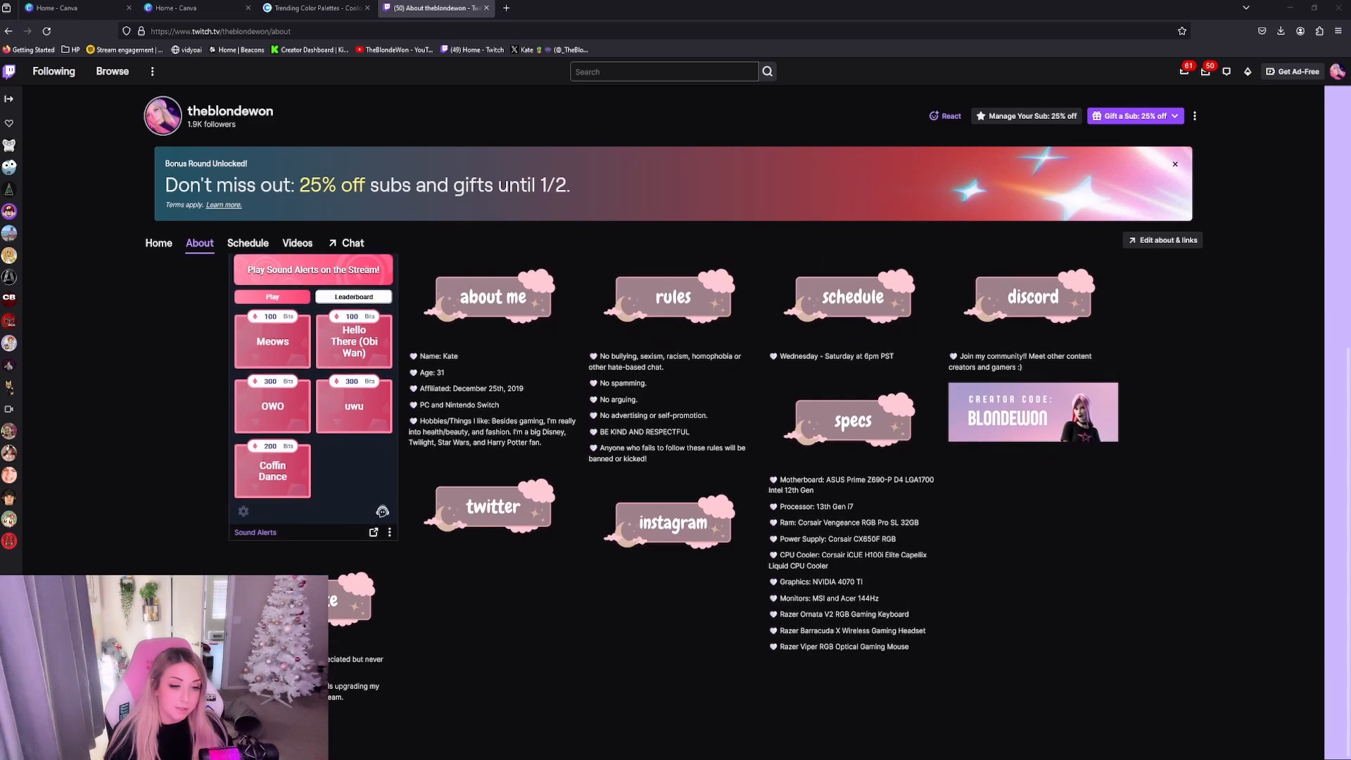
scroll(675, 422, "up", 3)
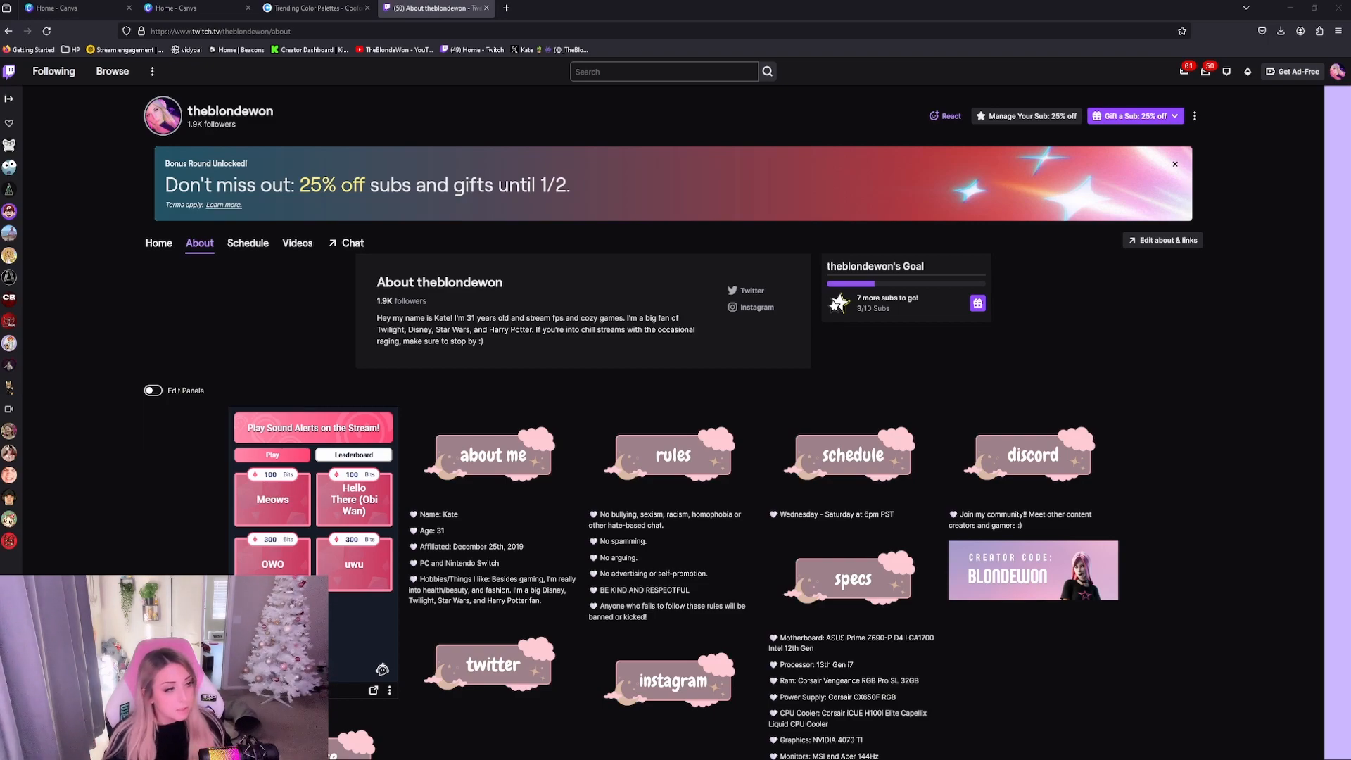
Step: Switch to Canva and create a new custom-size design measuring 640 × 350 px
left_click(202, 12)
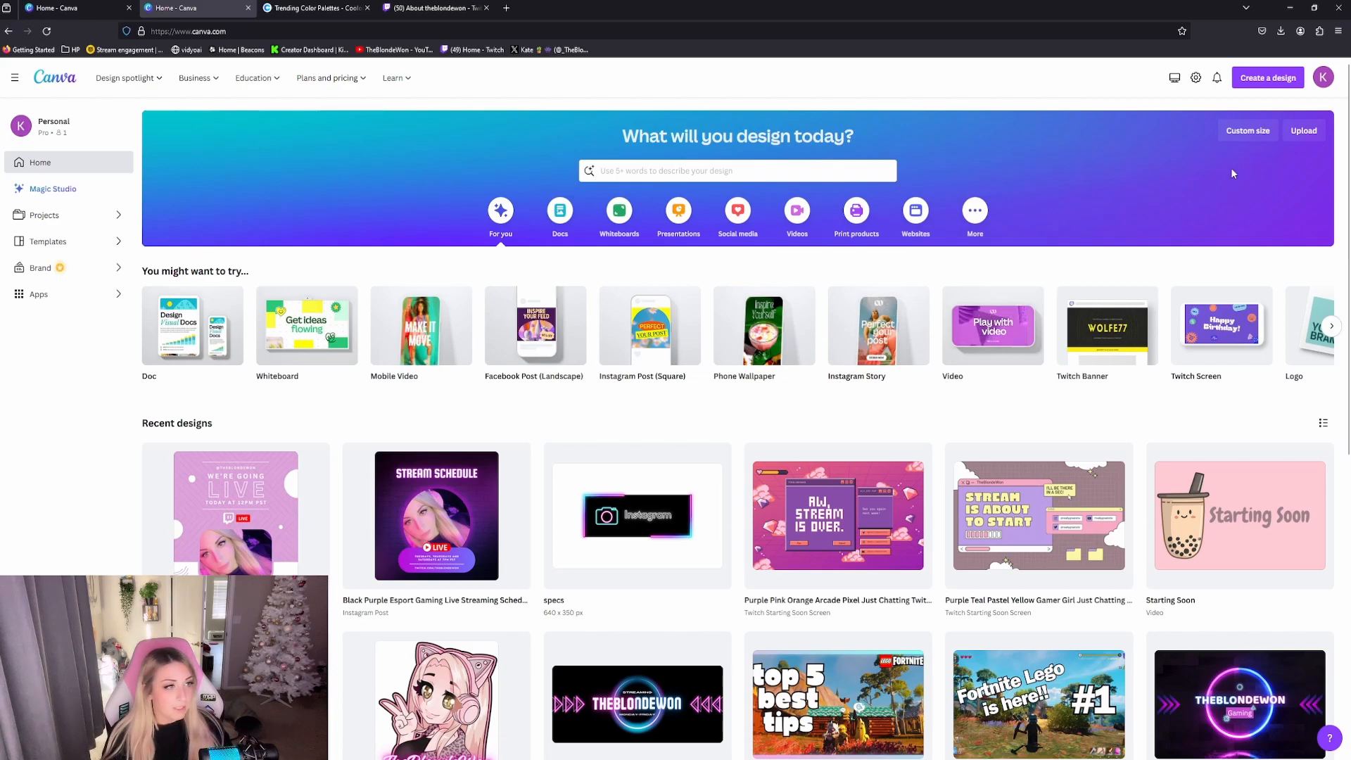
left_click(1247, 131)
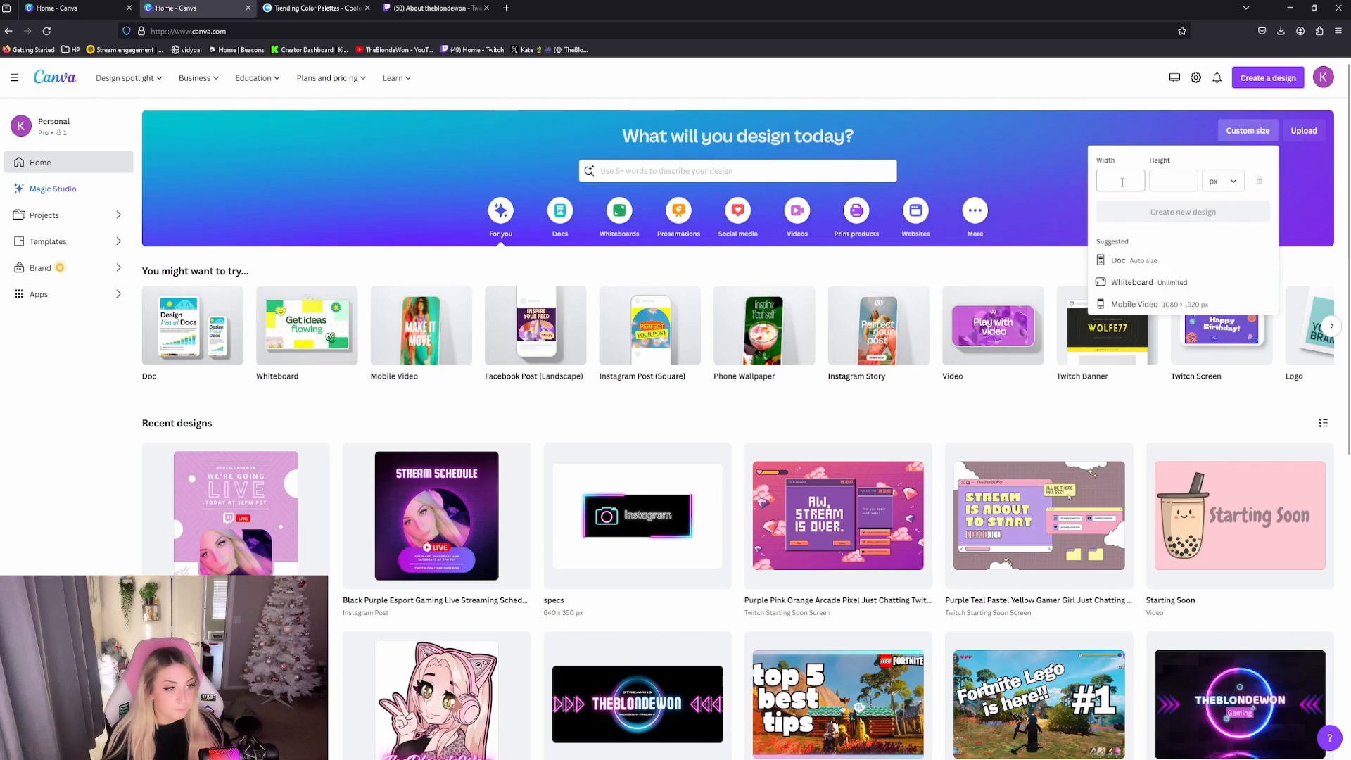
type("640")
left_click(1175, 180)
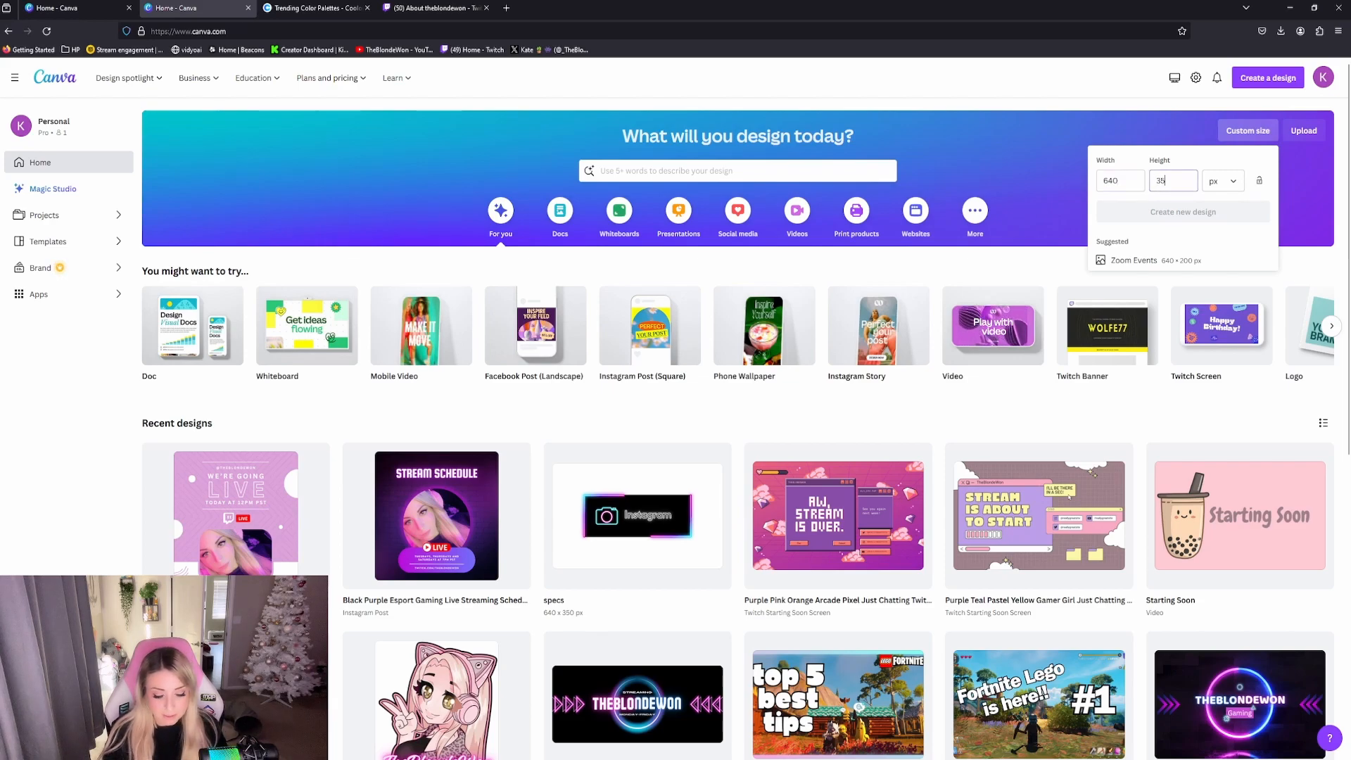
type("350")
left_click(1197, 211)
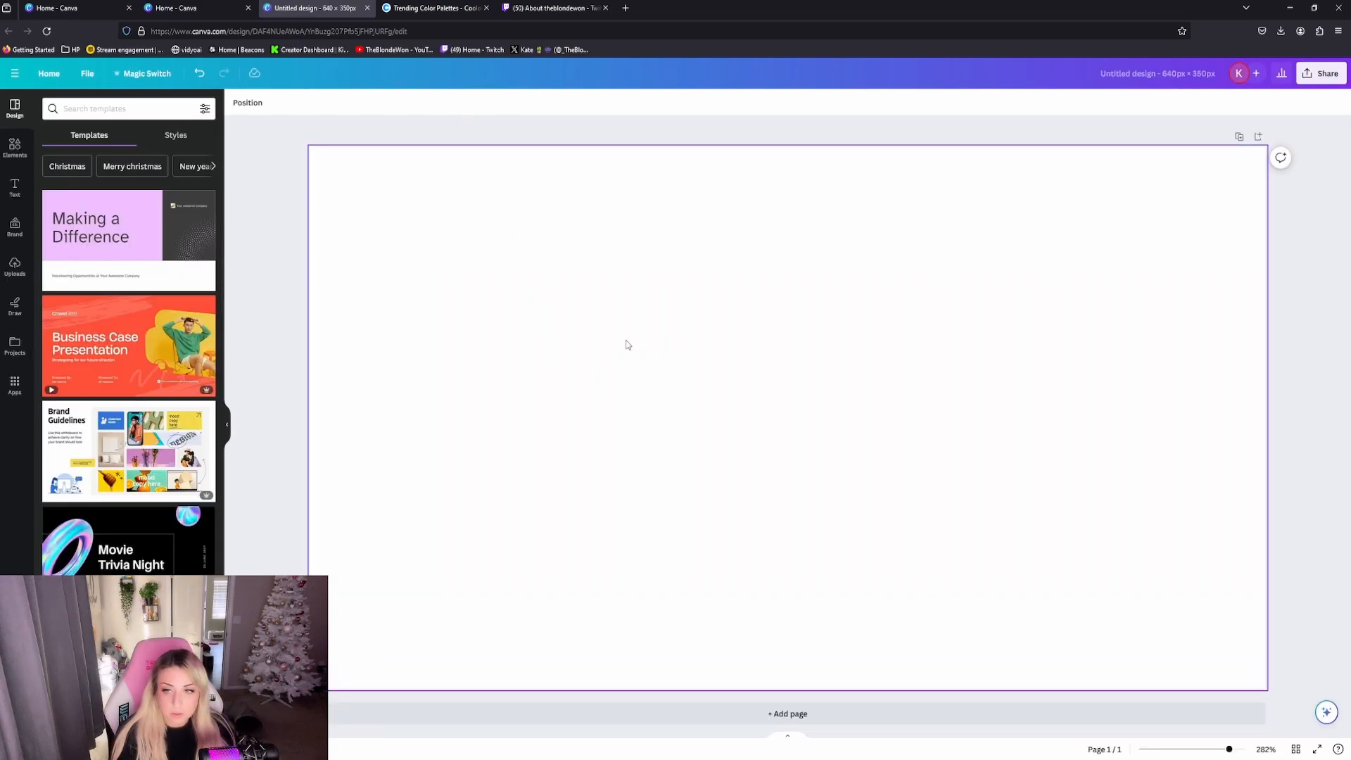
Step: Add a rounded rectangle to the canvas, stretch it into a wide banner shape, and centre it on the page
left_click(15, 149)
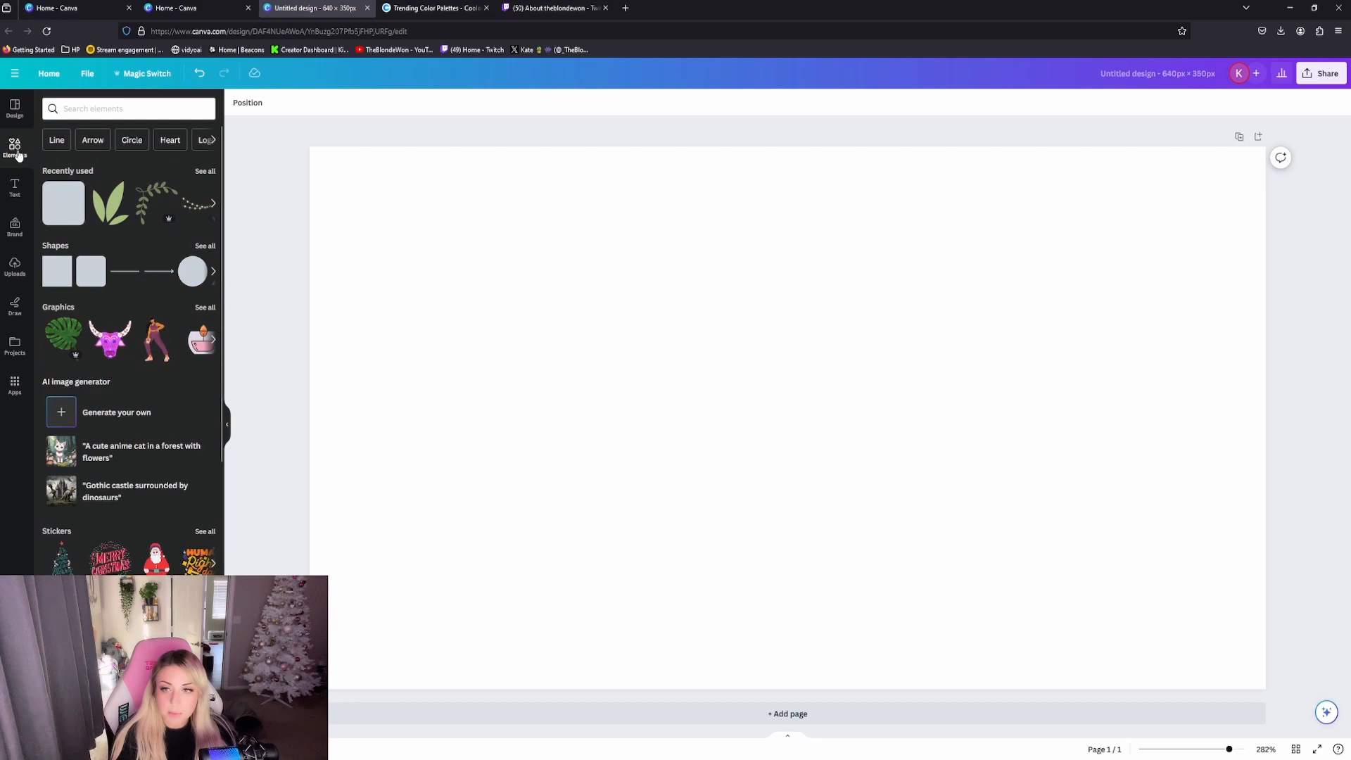
left_click(197, 246)
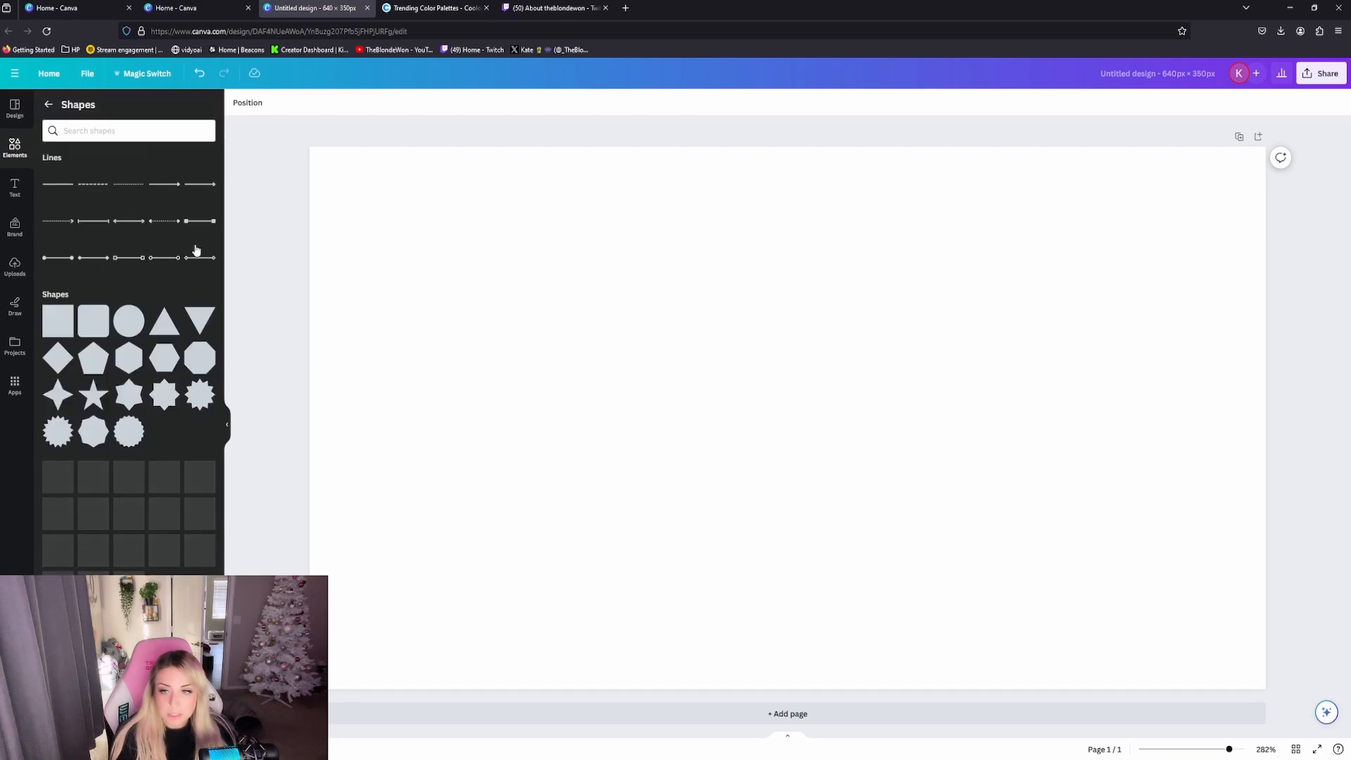
left_click_drag(94, 320, 549, 353)
left_click_drag(694, 416, 1090, 416)
left_click_drag(812, 334, 816, 267)
left_click_drag(534, 382, 428, 385)
left_click(763, 379)
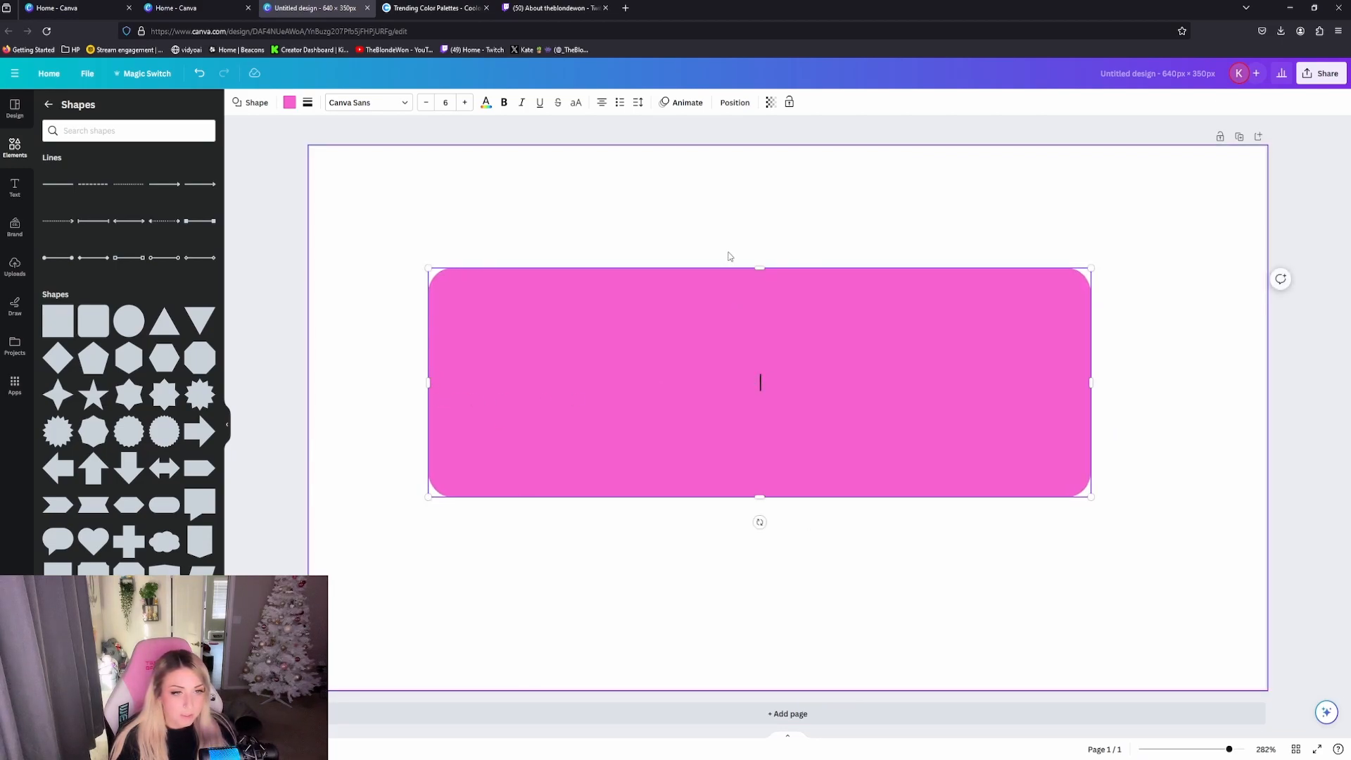
left_click(728, 239)
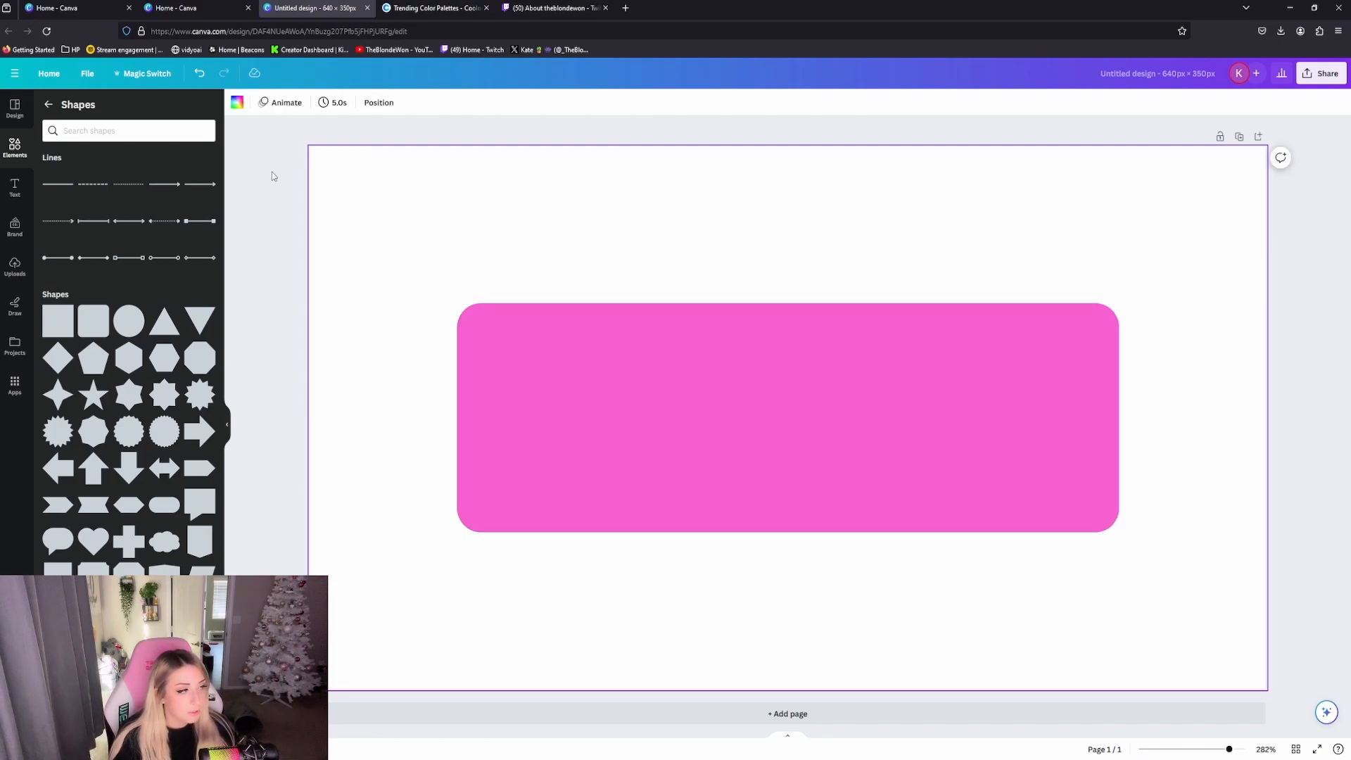
left_click(260, 157)
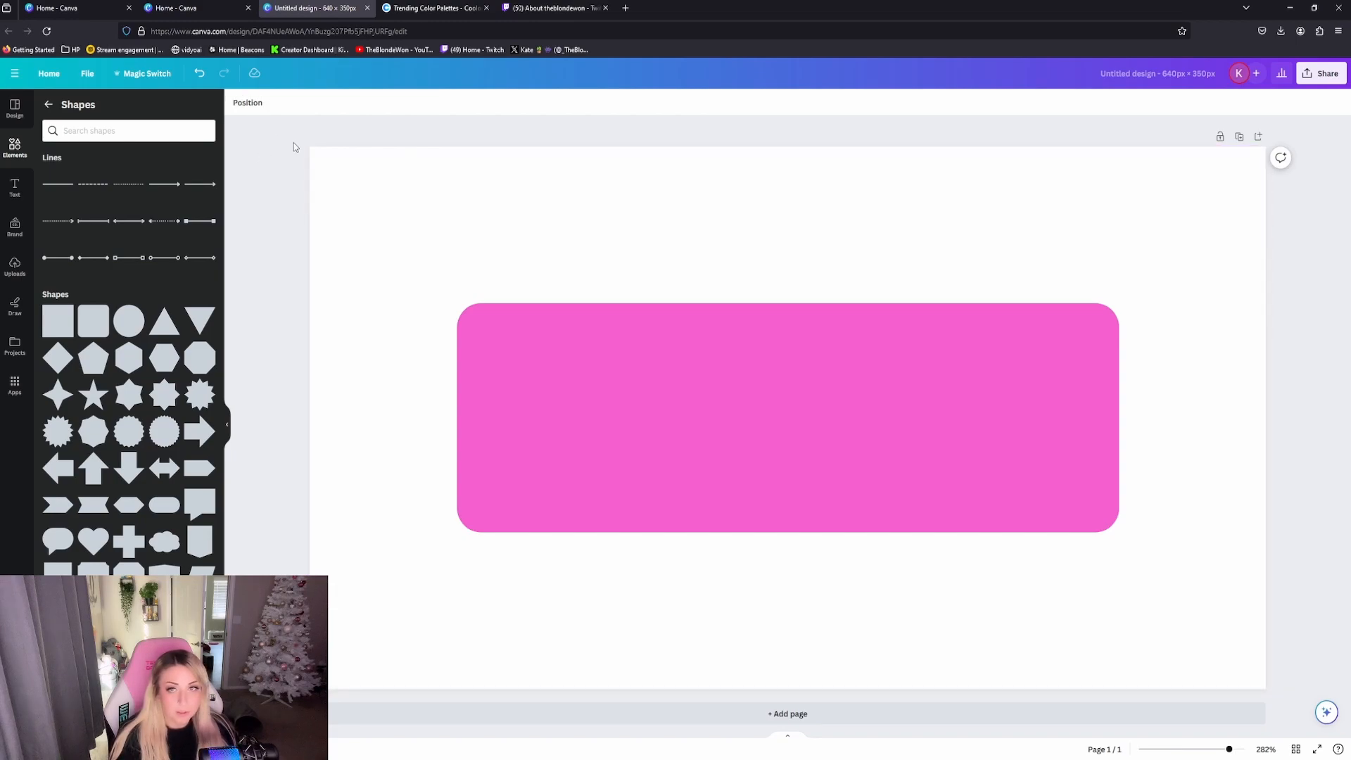
Step: Switch to the Coolors trending palettes and copy the dusty mauve from the palette of pale grey-green, peach and pinks
left_click(420, 10)
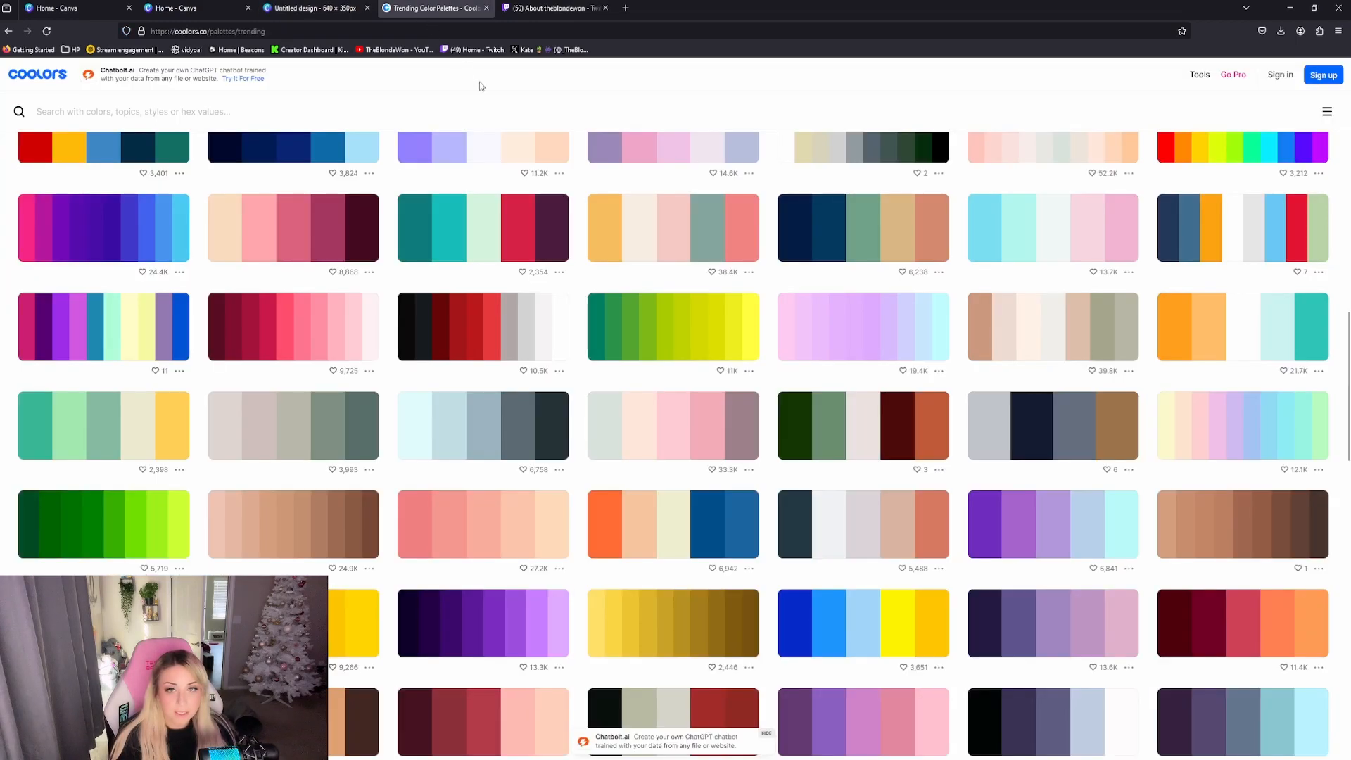
scroll(610, 261, "up", 10)
scroll(610, 260, "up", 8)
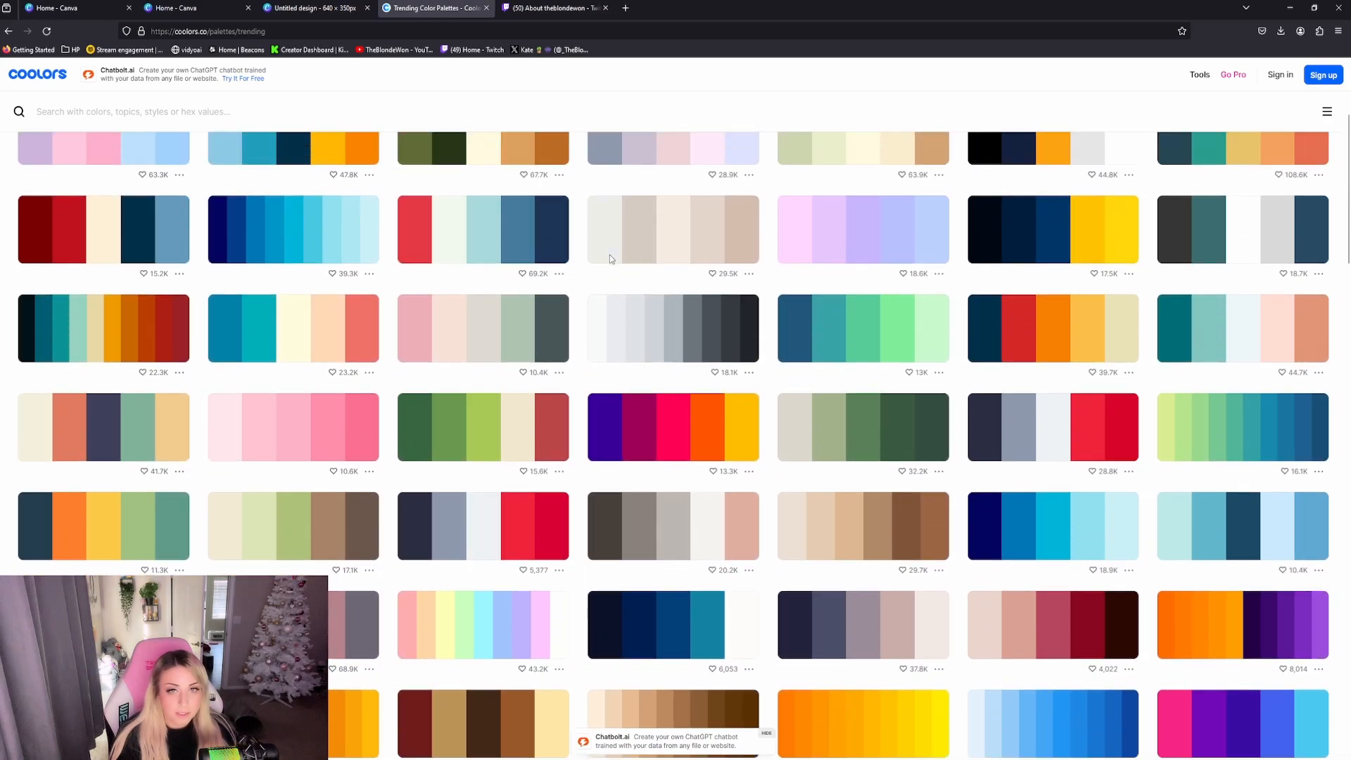
scroll(609, 262, "down", 4)
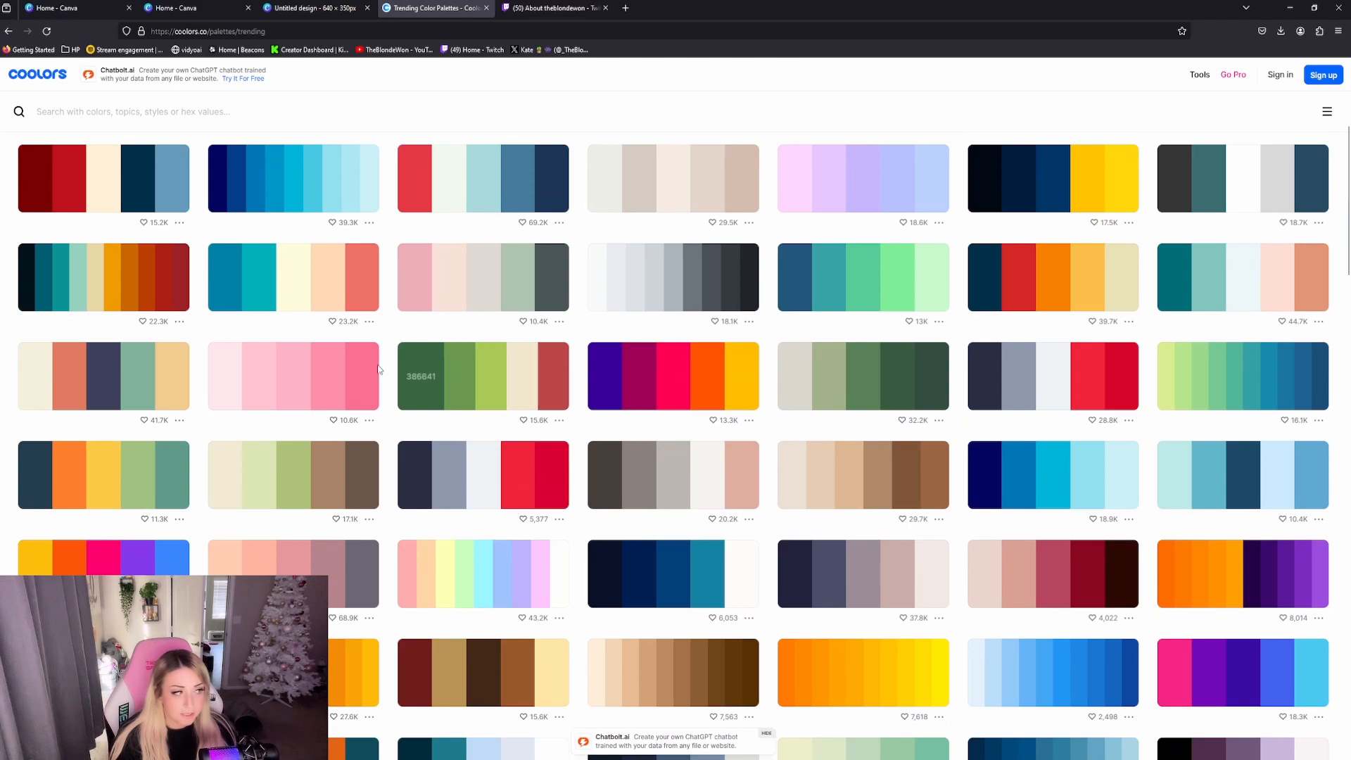
scroll(994, 581, "down", 1)
scroll(995, 581, "down", 1)
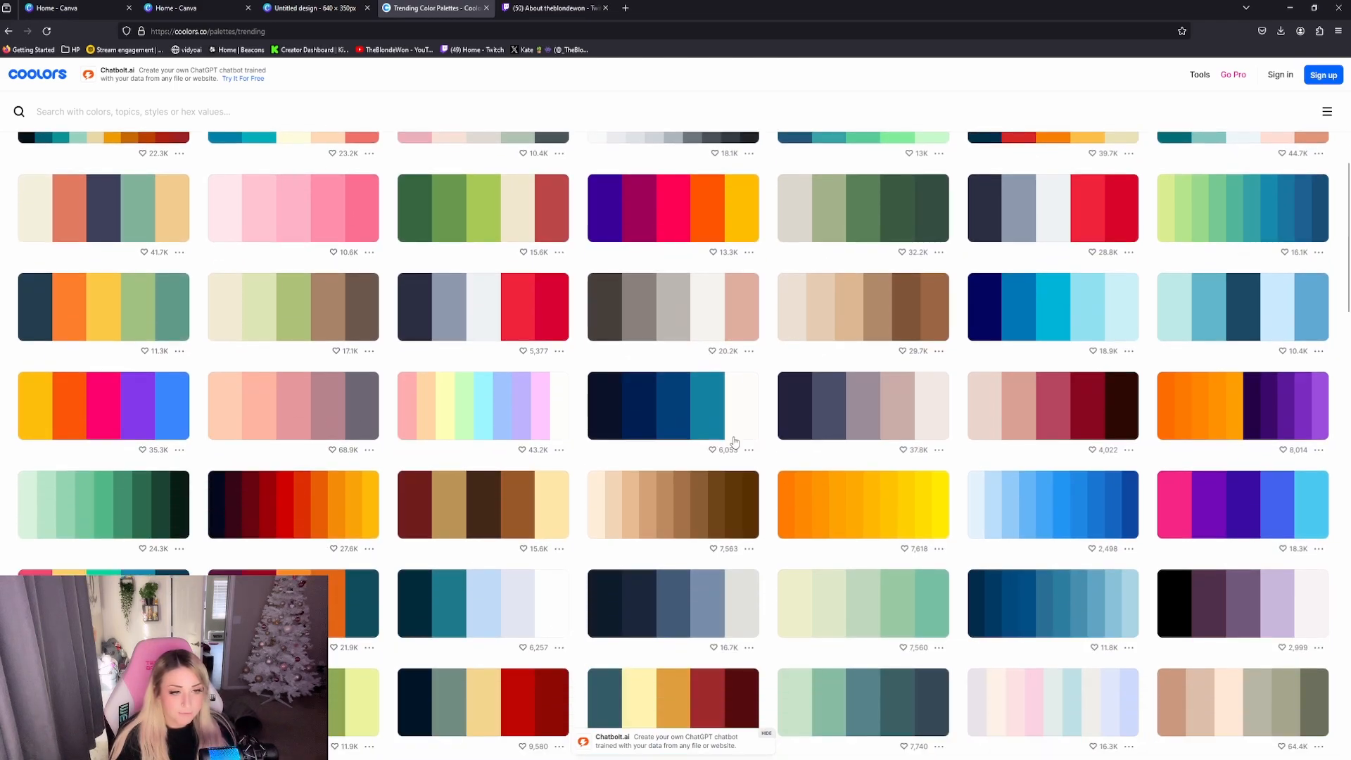
scroll(531, 359, "down", 8)
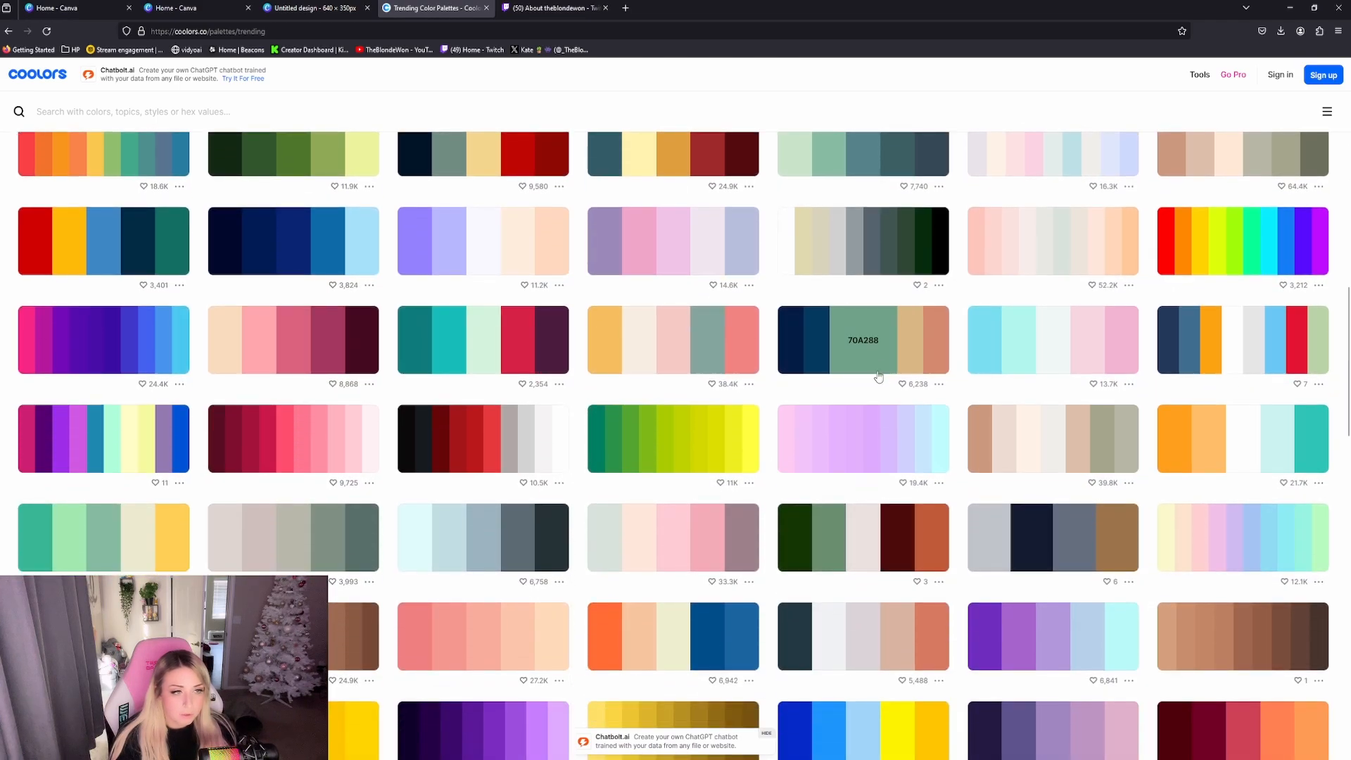
scroll(865, 366, "down", 5)
scroll(872, 401, "up", 2)
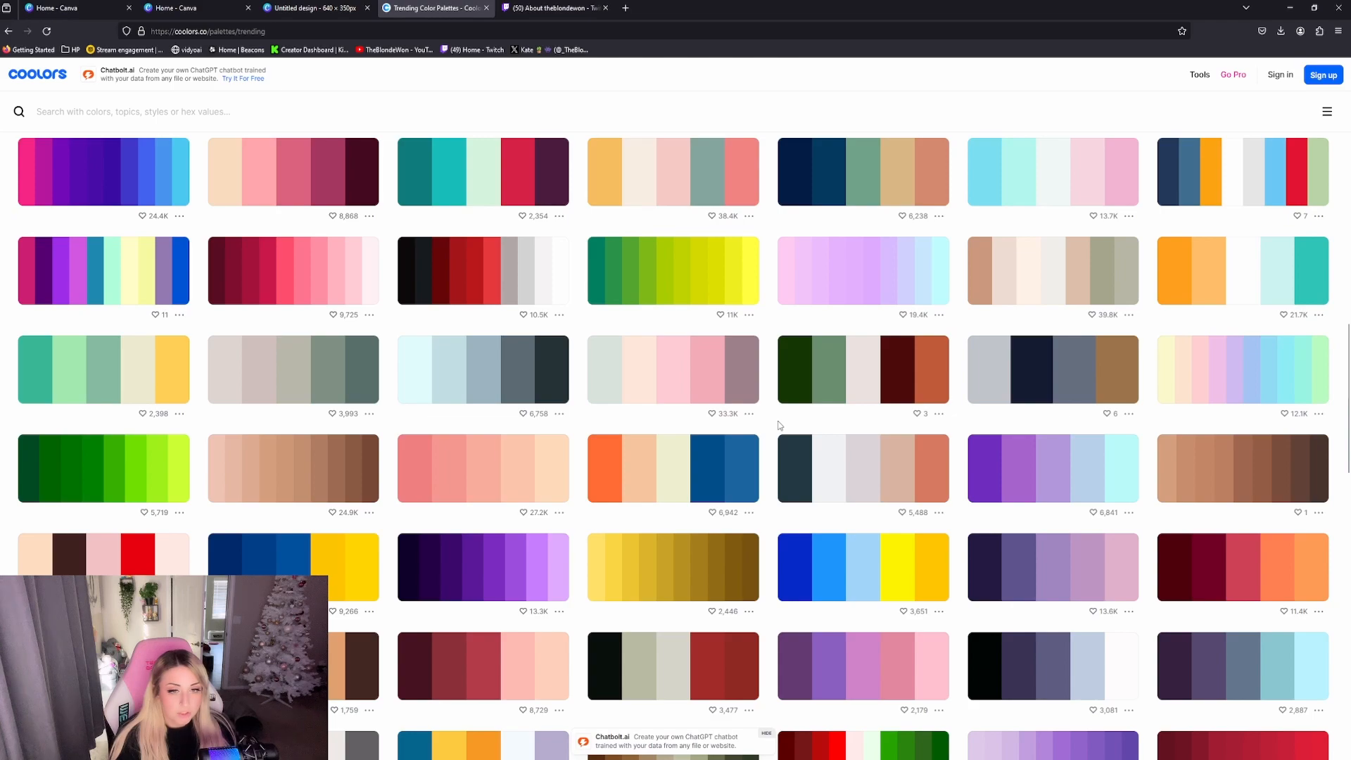
left_click(728, 375)
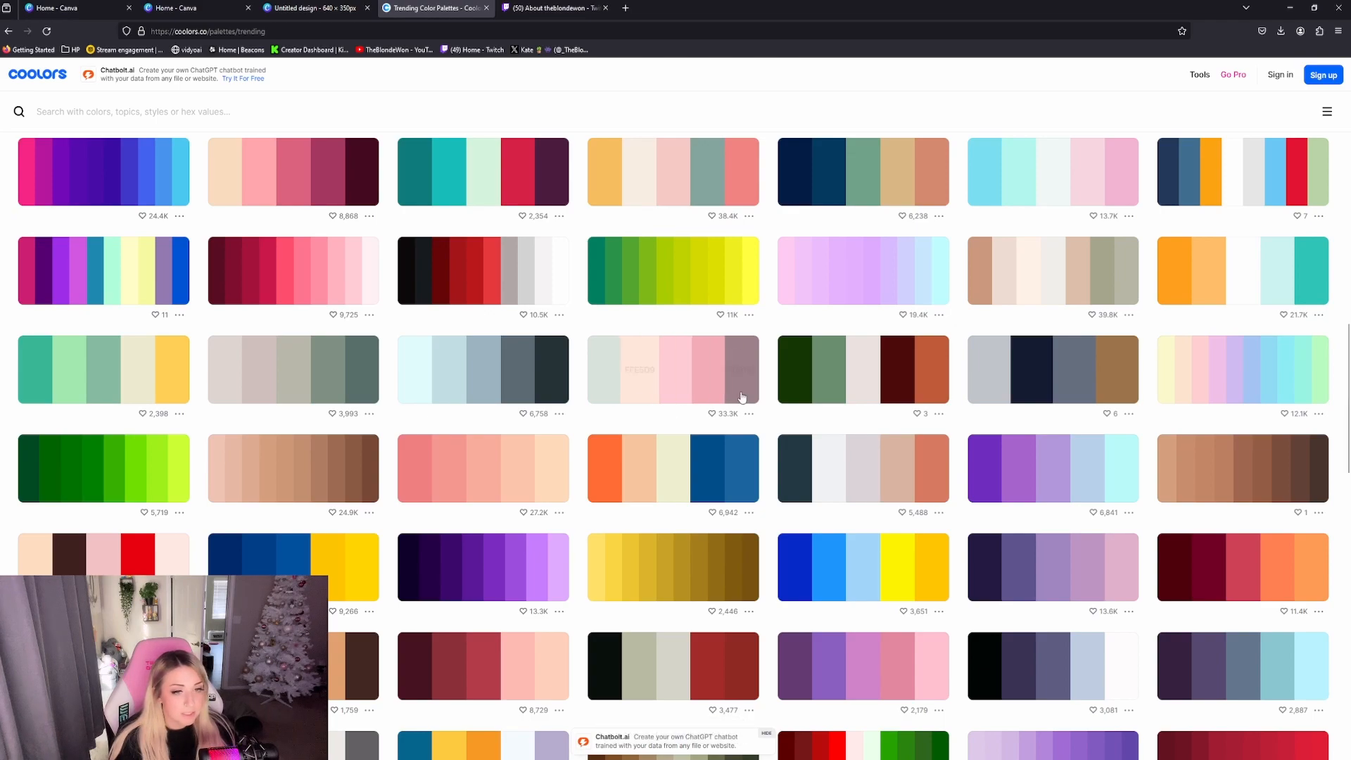
left_click(730, 363)
Step: Return to the Canva design and set the rounded rectangle's fill colour to the copied #9D8189
left_click(294, 11)
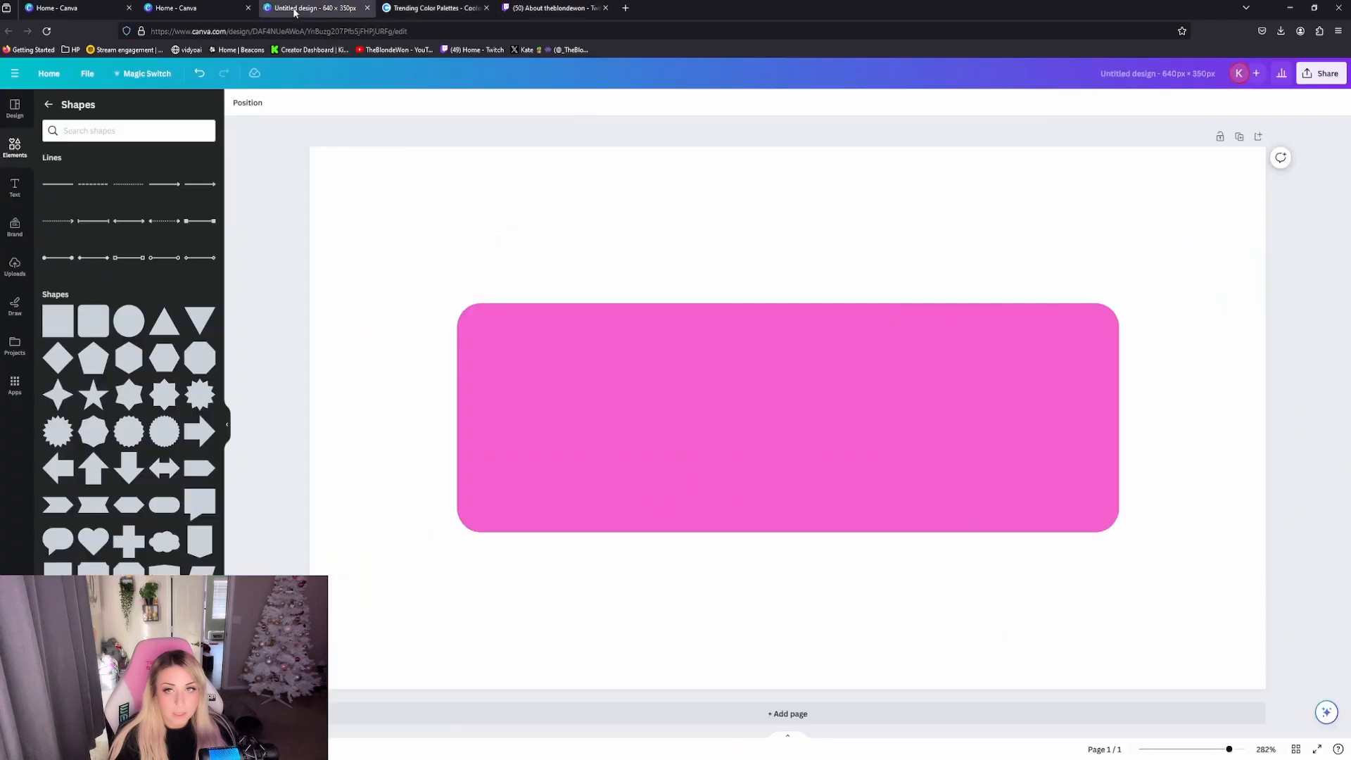
left_click(289, 102)
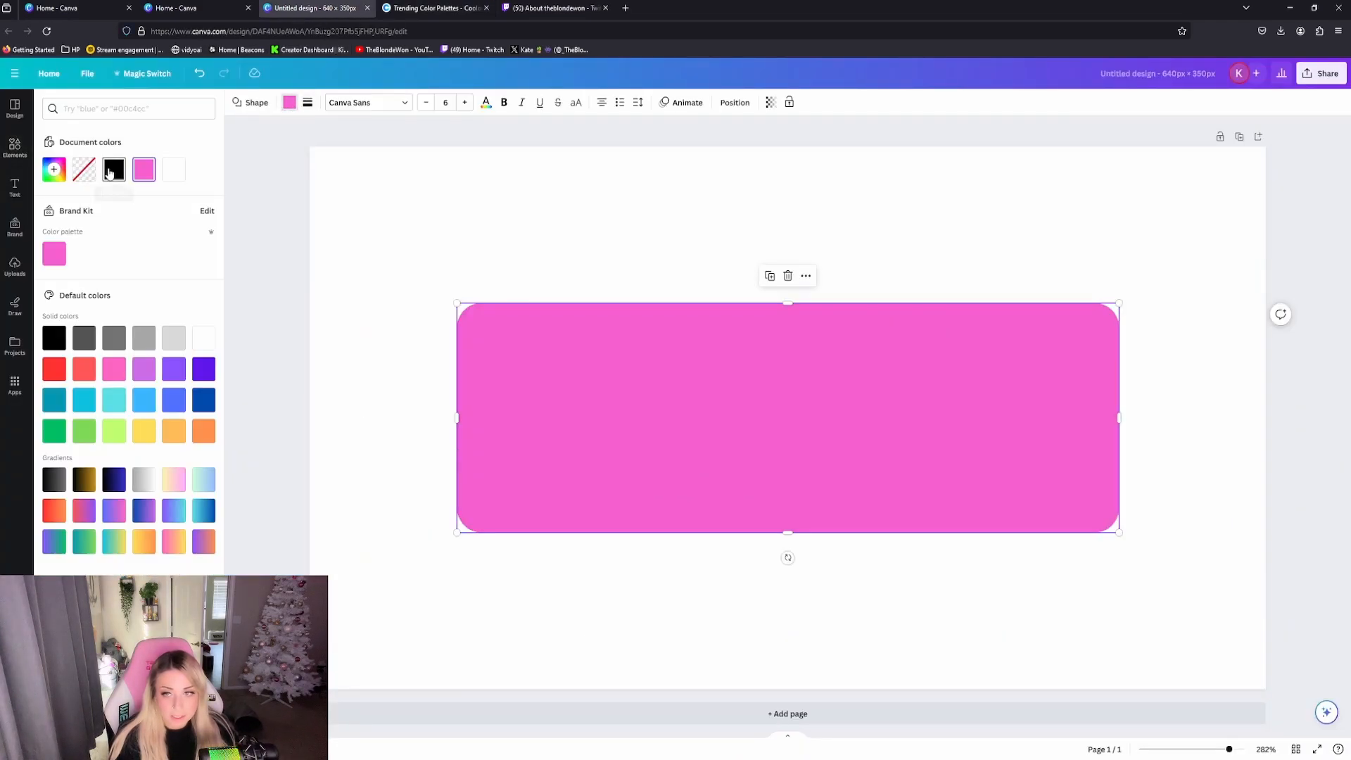
left_click(143, 170)
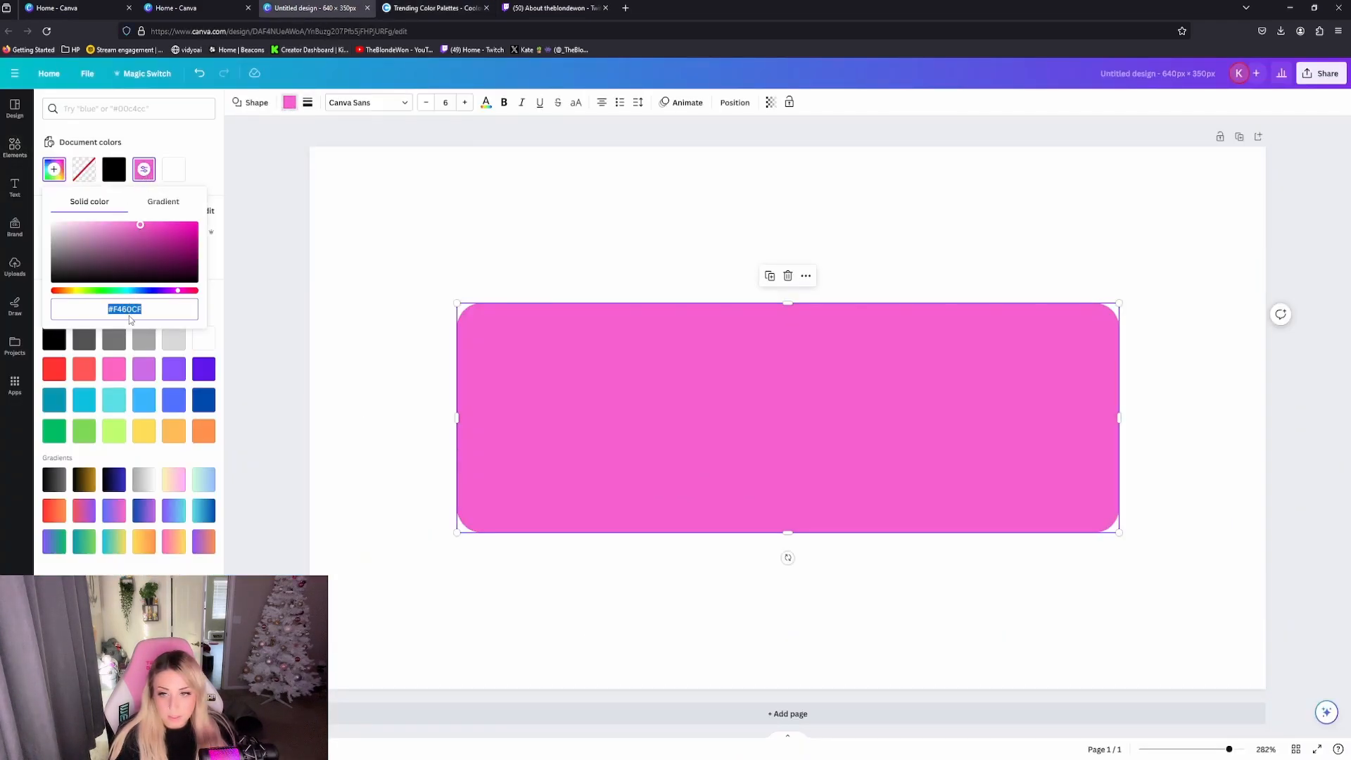
key("ctrl+v")
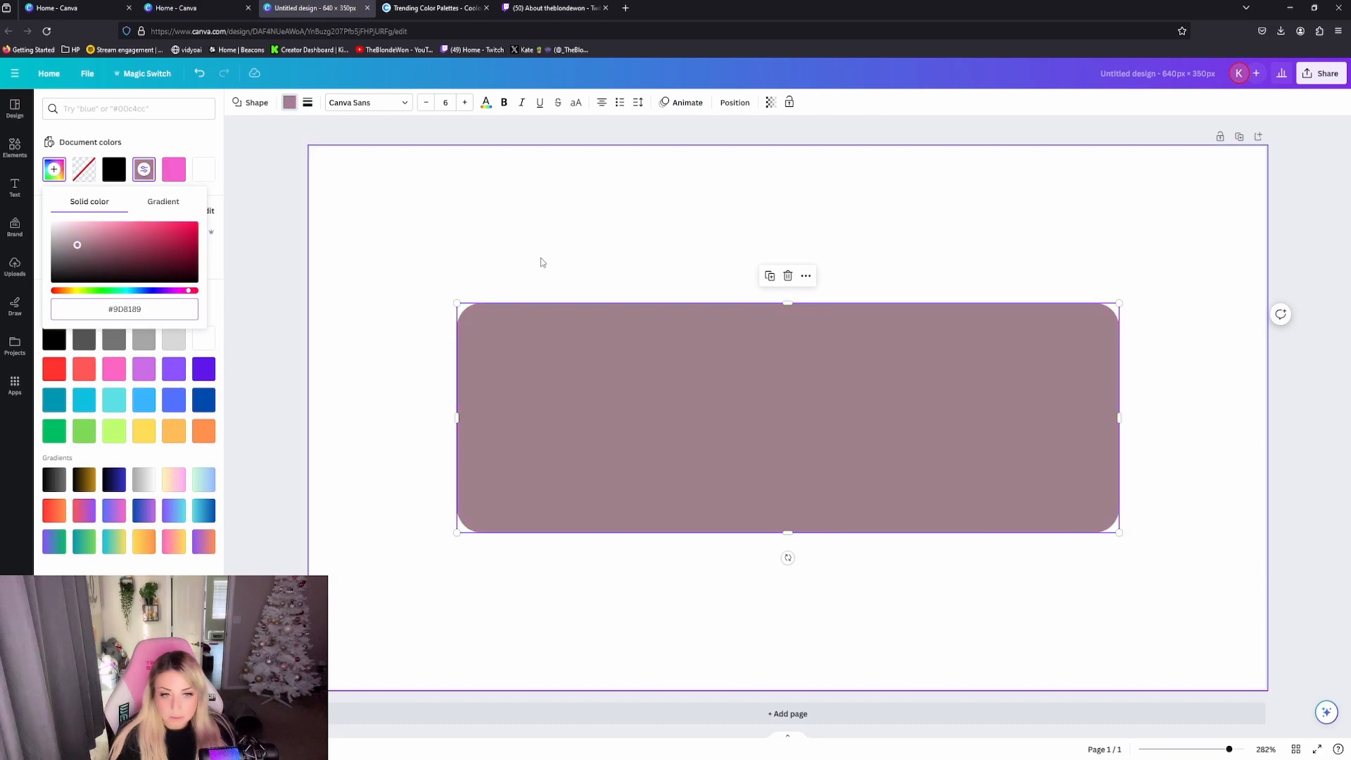
Step: Copy the darker pink #F4ACB7 from the same Coolors palette and give the rounded rectangle a solid border in that colour
left_click(425, 8)
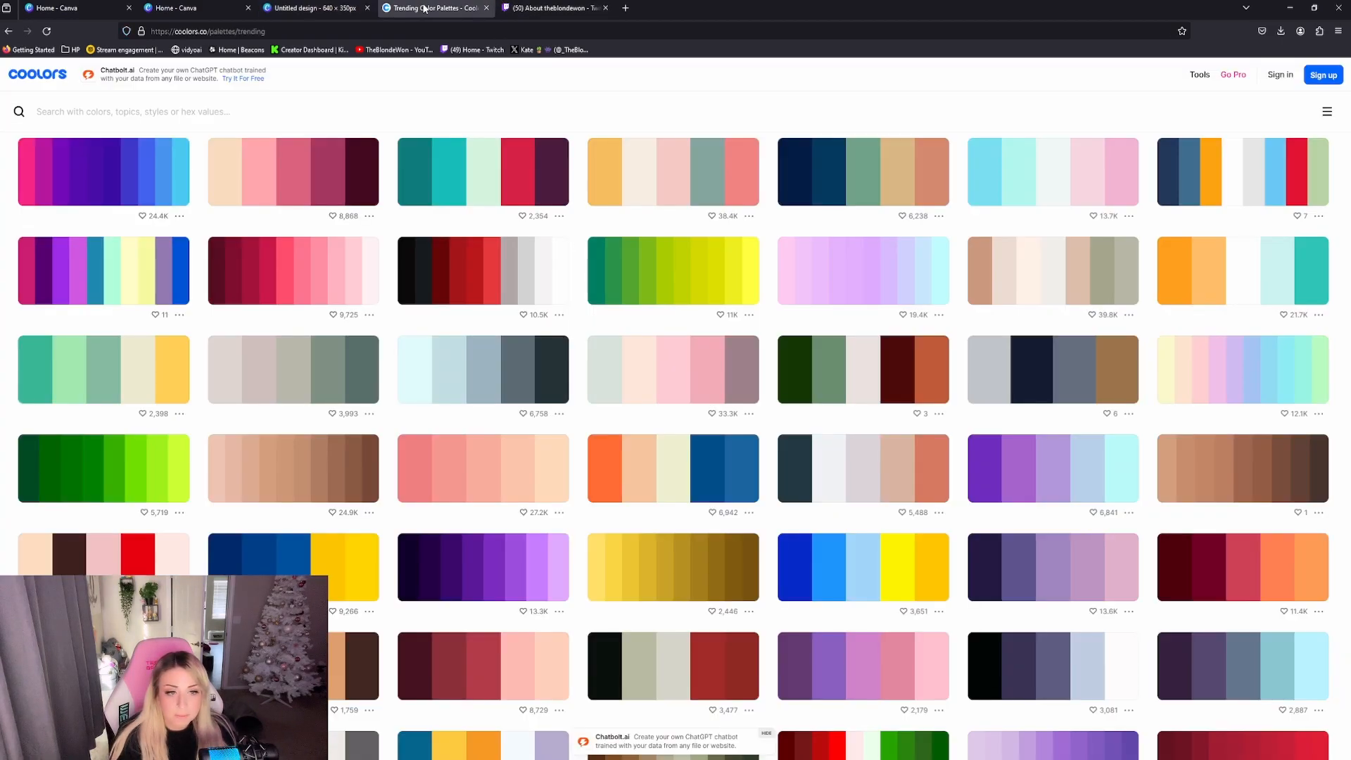
left_click(701, 372)
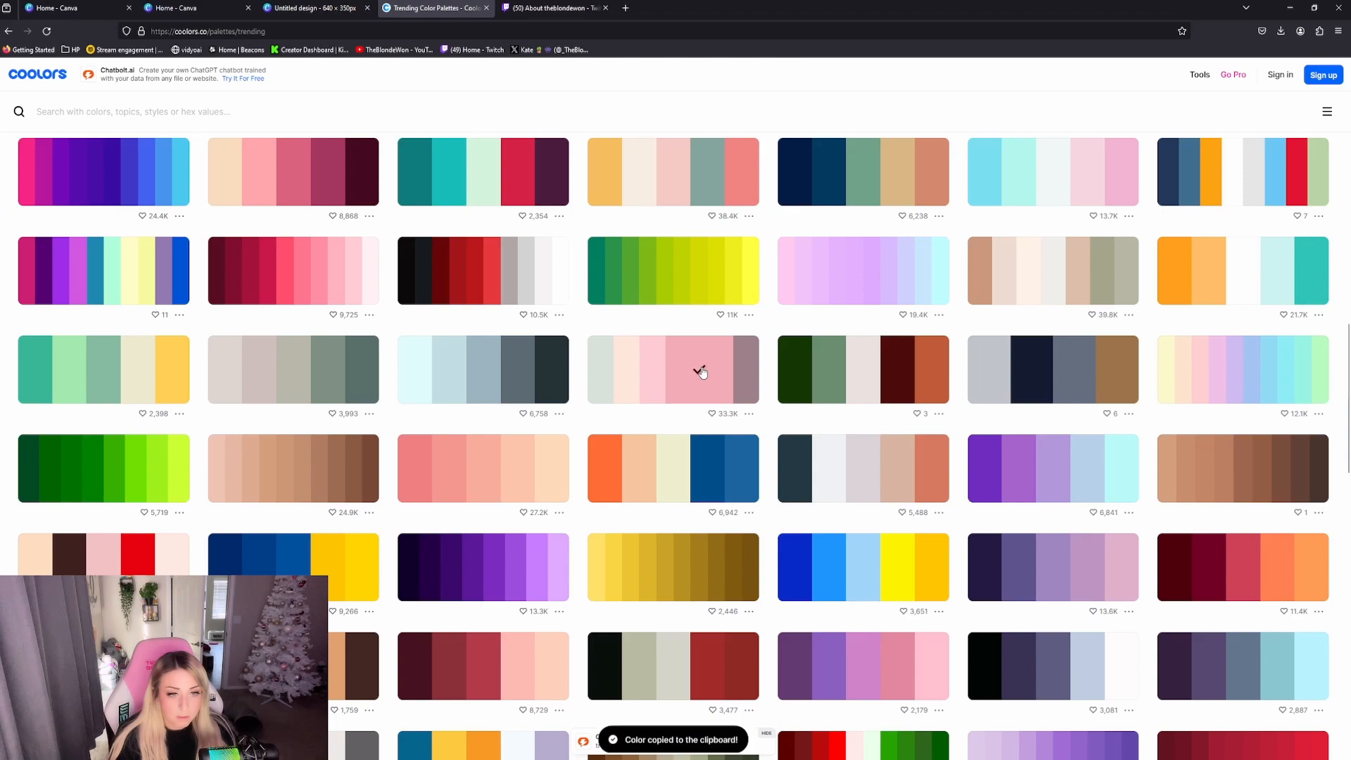
left_click(314, 9)
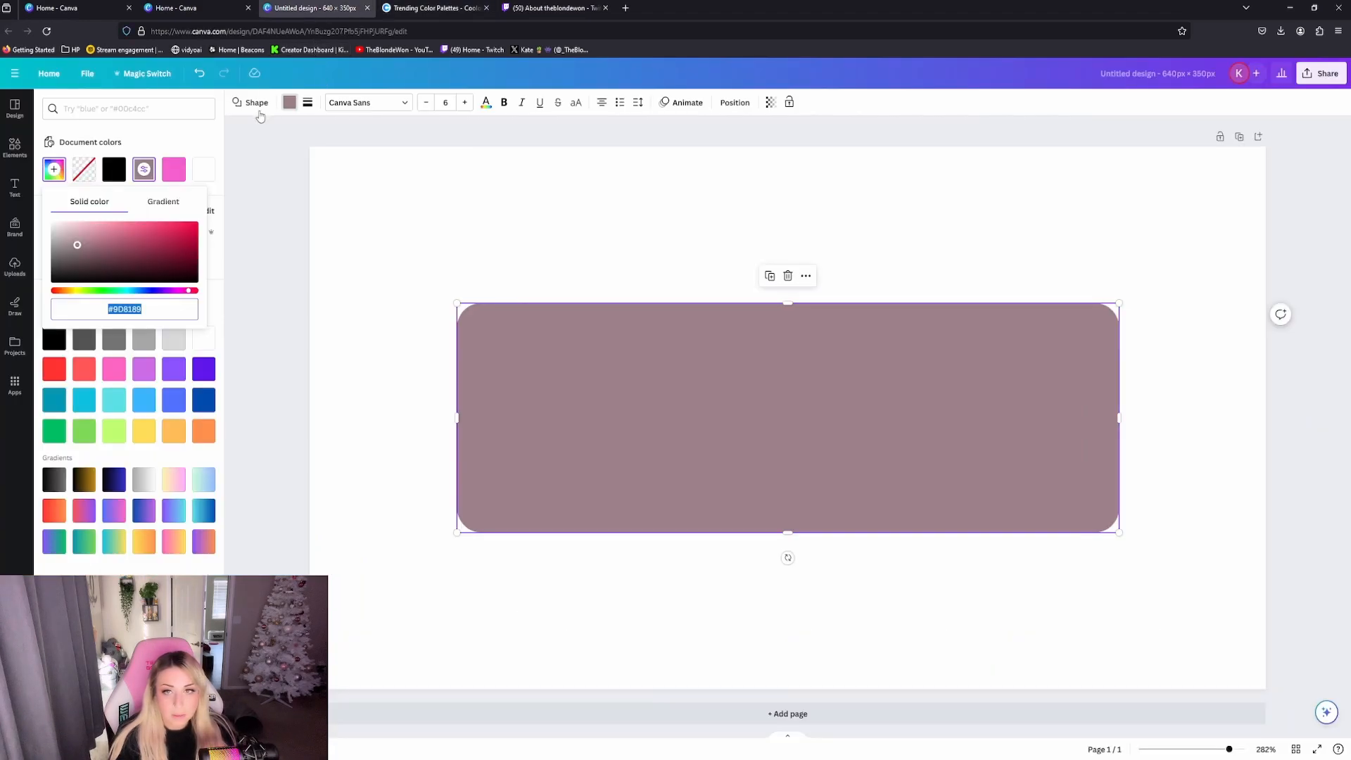
left_click(307, 102)
left_click(356, 135)
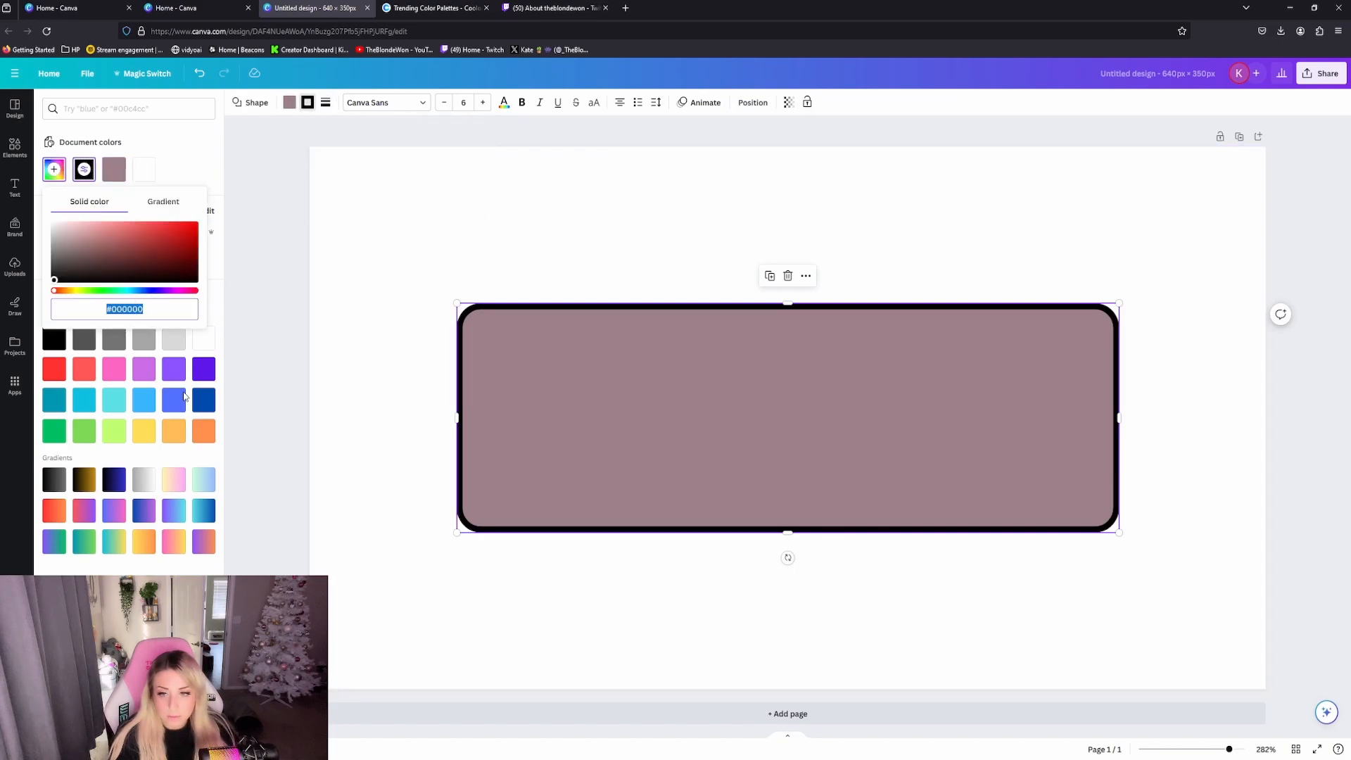
key("ctrl+v")
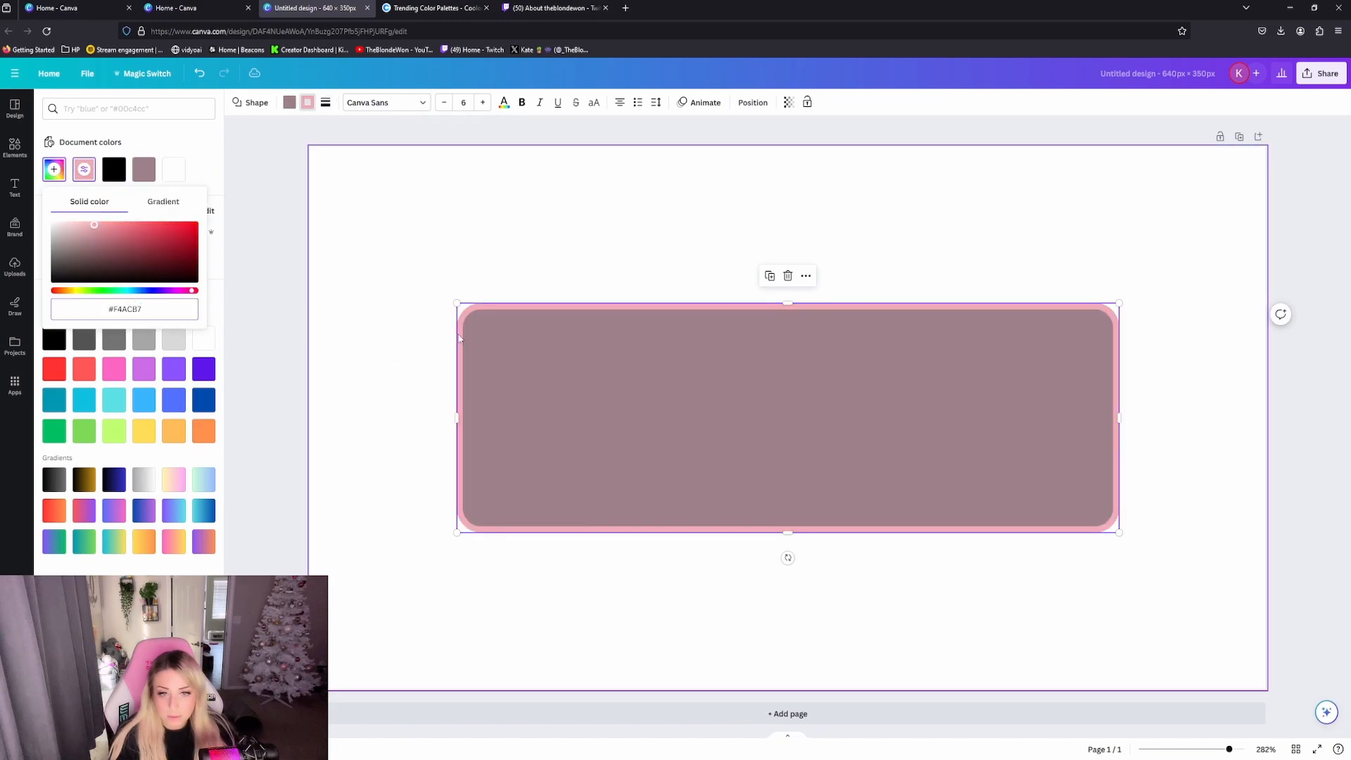
left_click(577, 243)
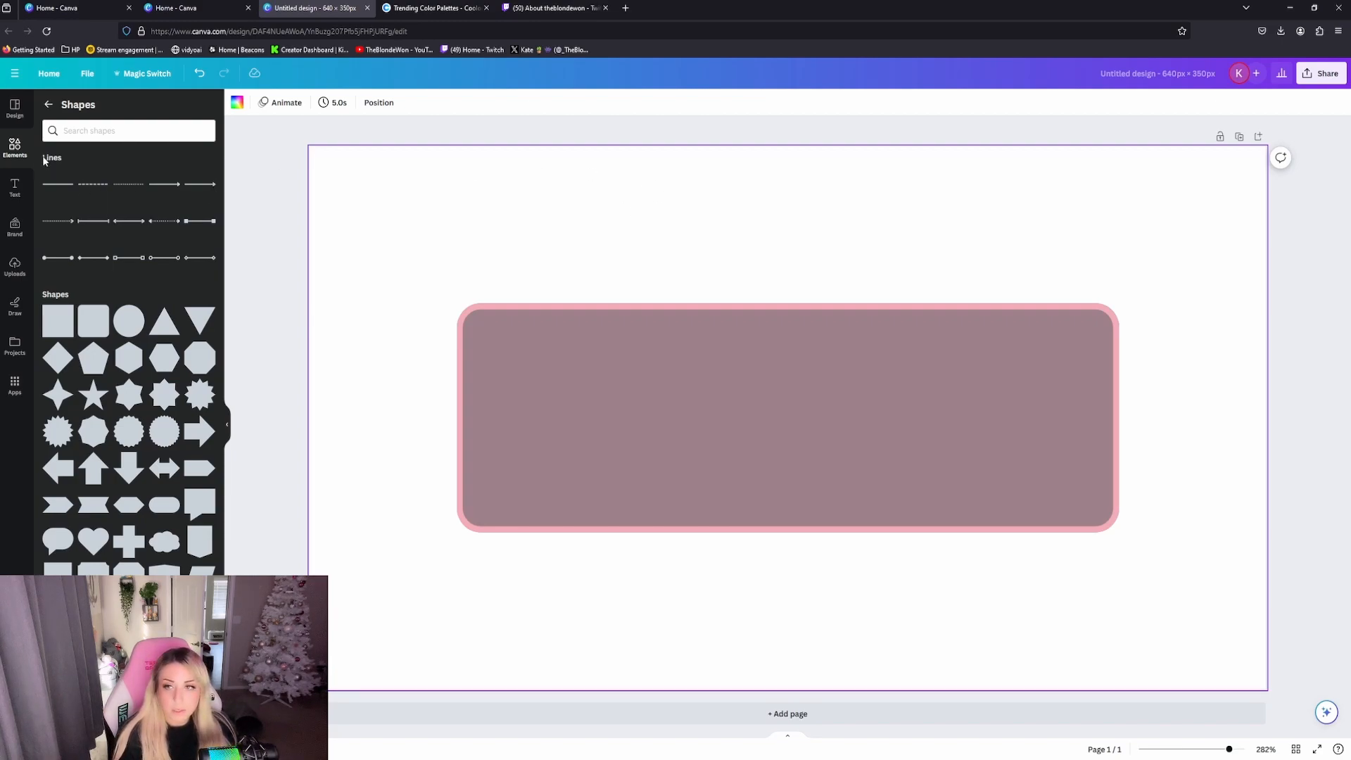
Step: Add a text box reading "about me", enlarge it to a font size of about 27.7, and centre it in the rectangle
left_click(14, 194)
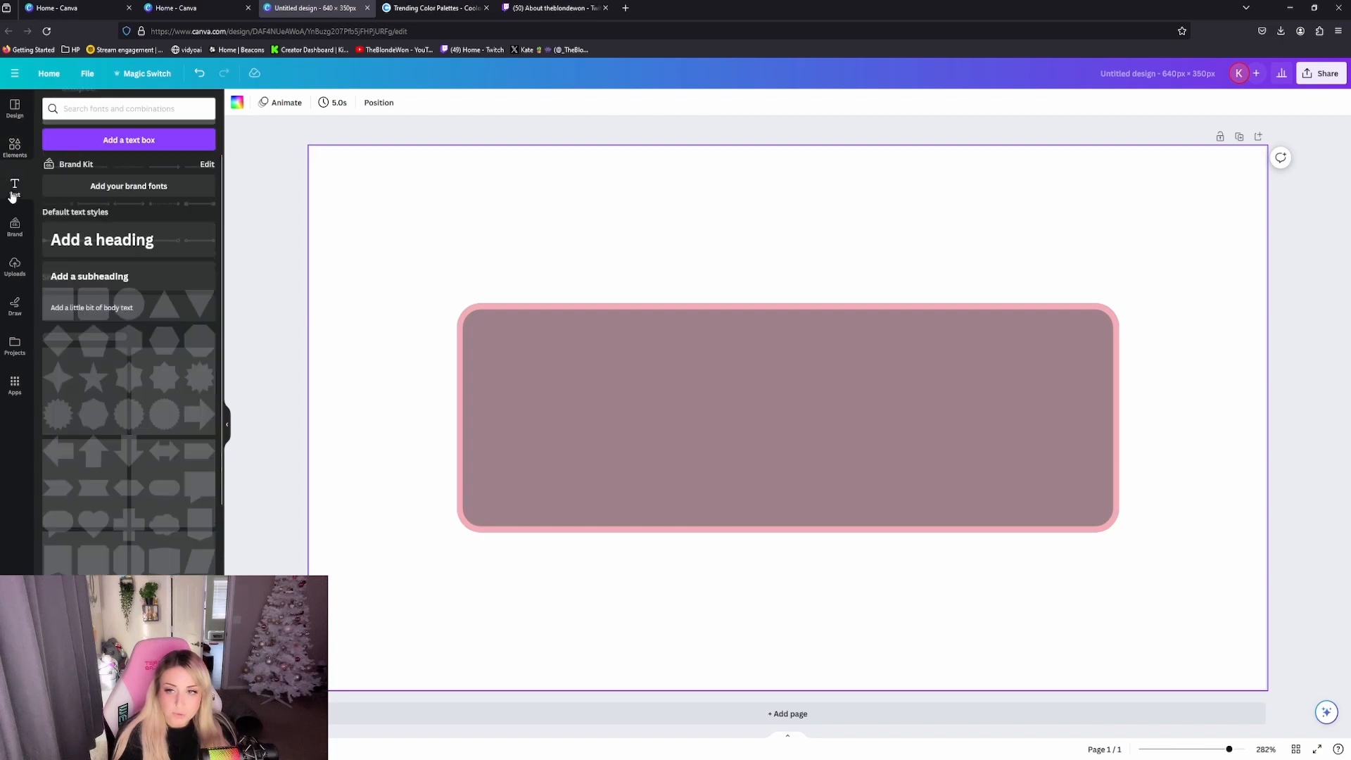
left_click(121, 144)
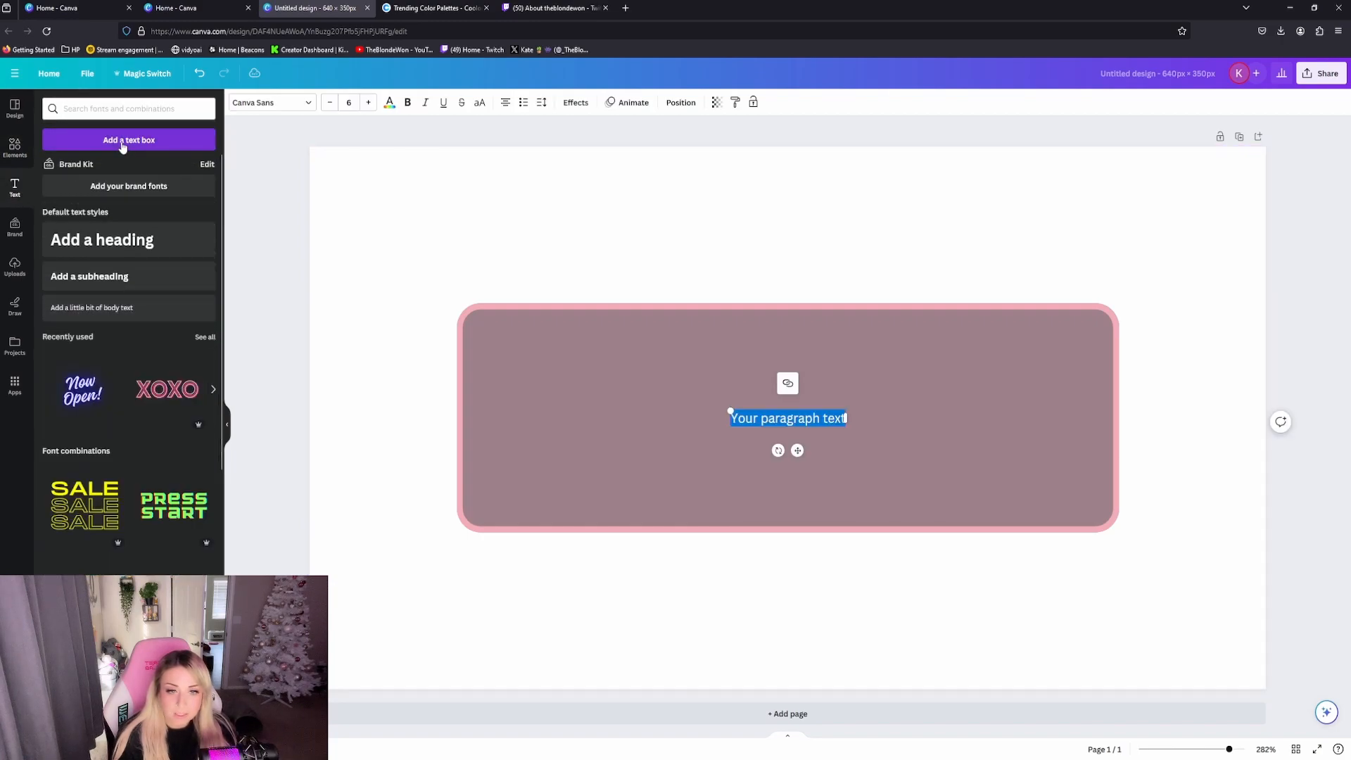
type("about me")
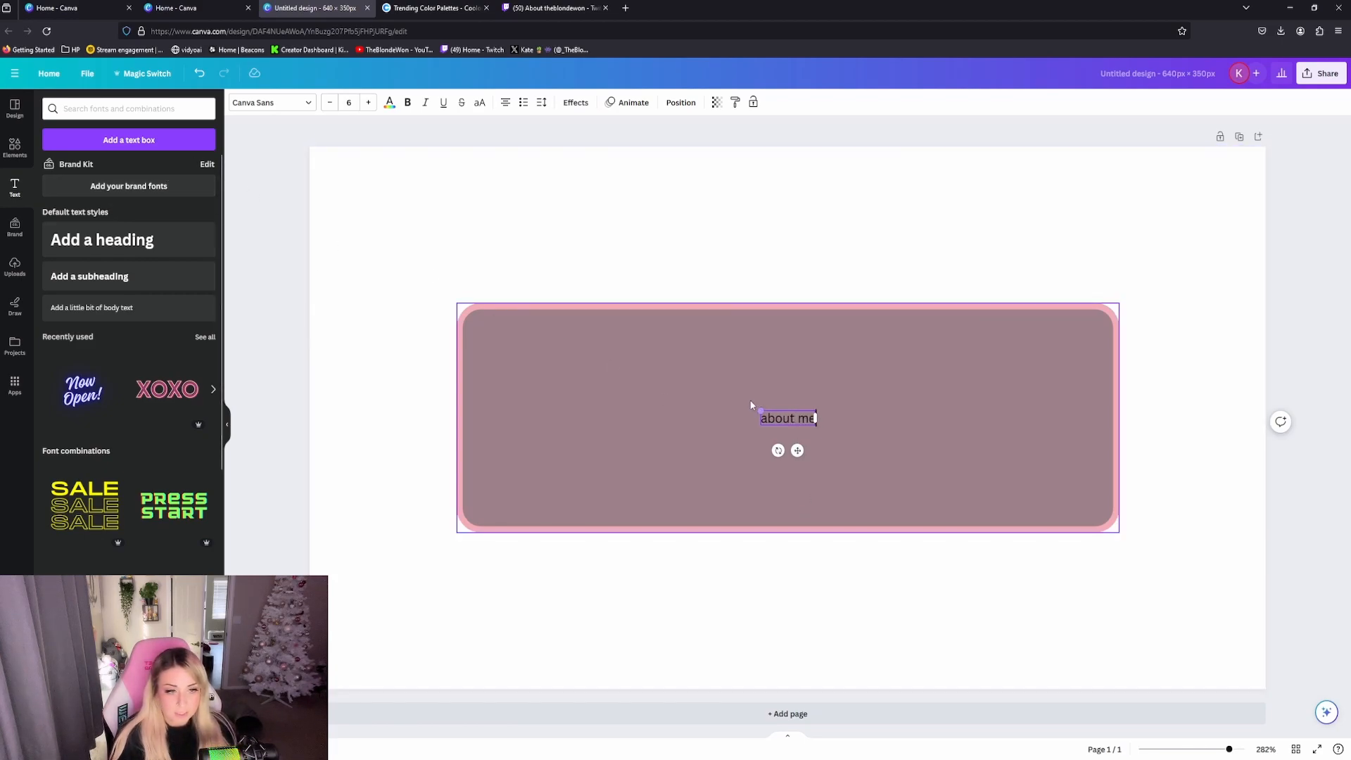
left_click_drag(759, 410, 562, 358)
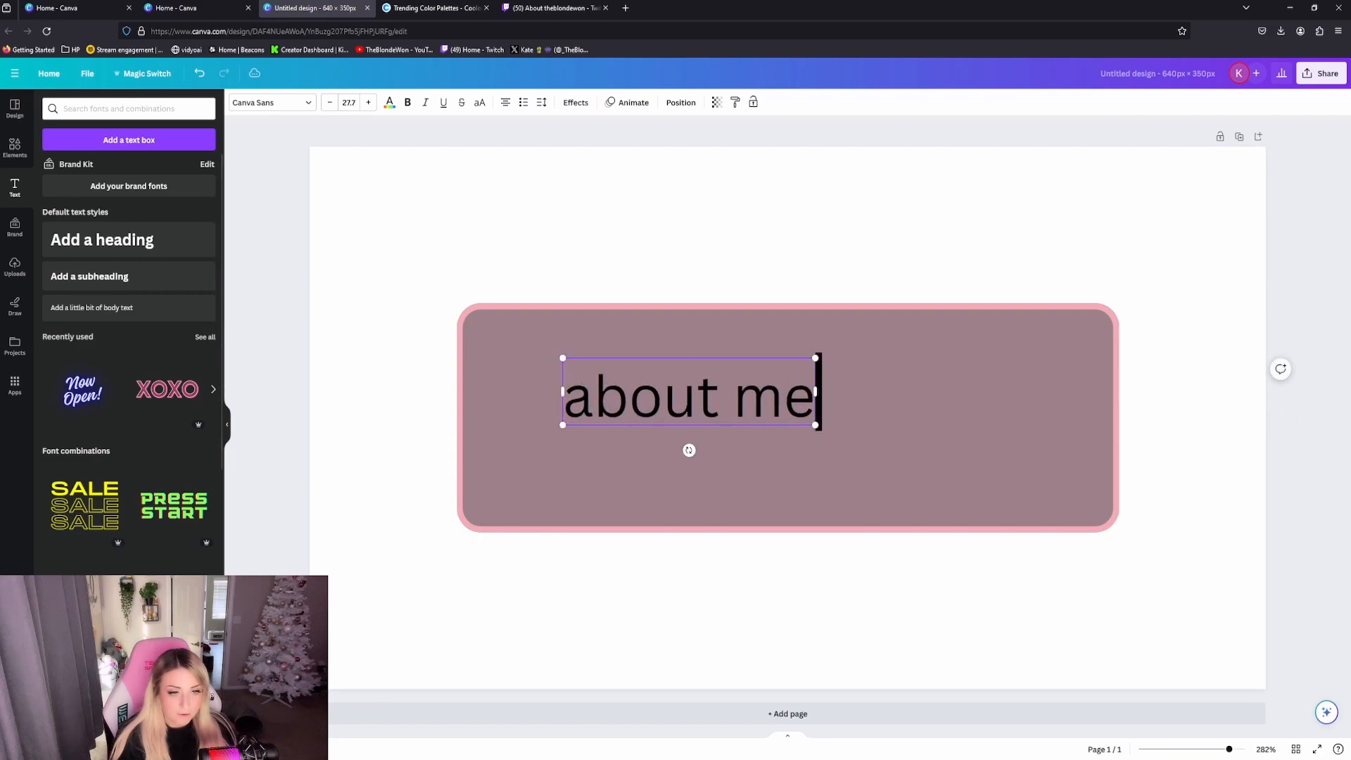
left_click(724, 274)
left_click_drag(744, 400, 844, 427)
Step: Set the "about me" text in the Chewy font and colour it white
left_click(268, 102)
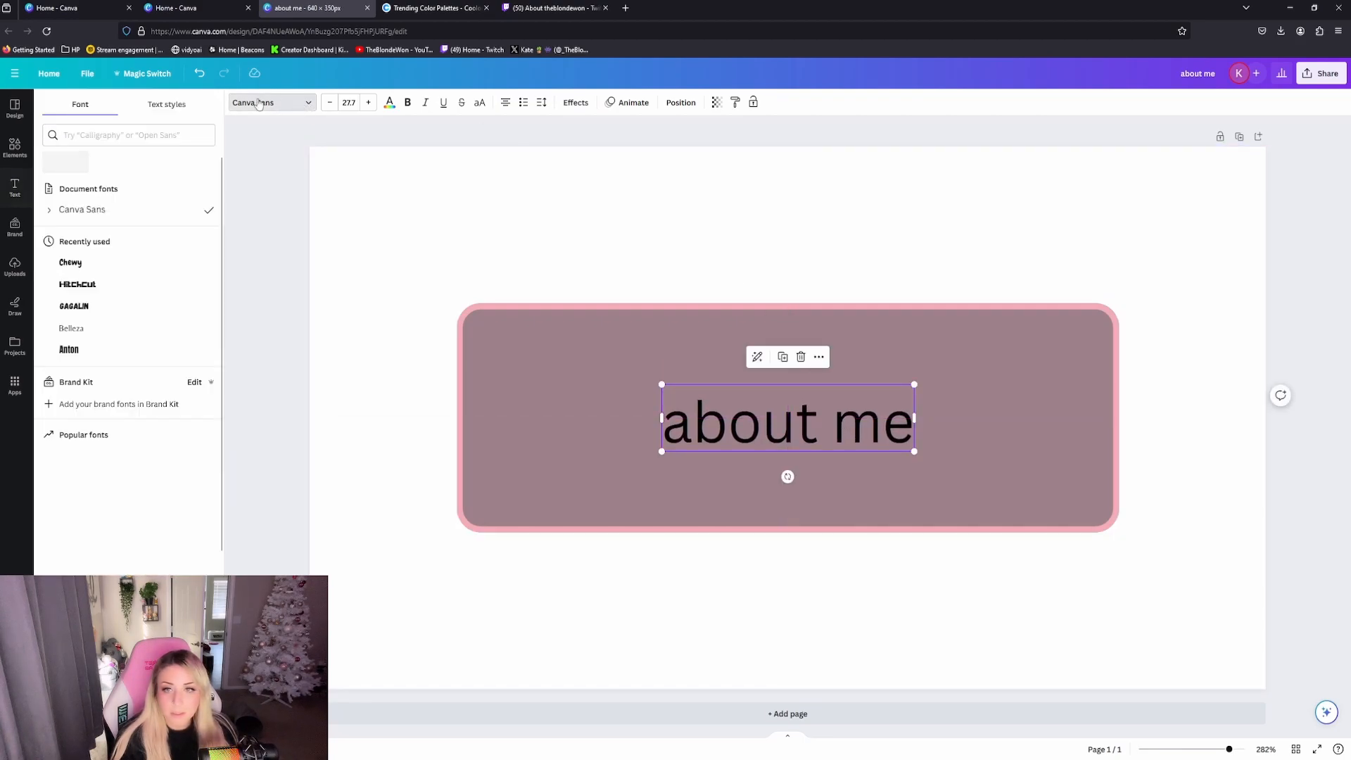
left_click(71, 262)
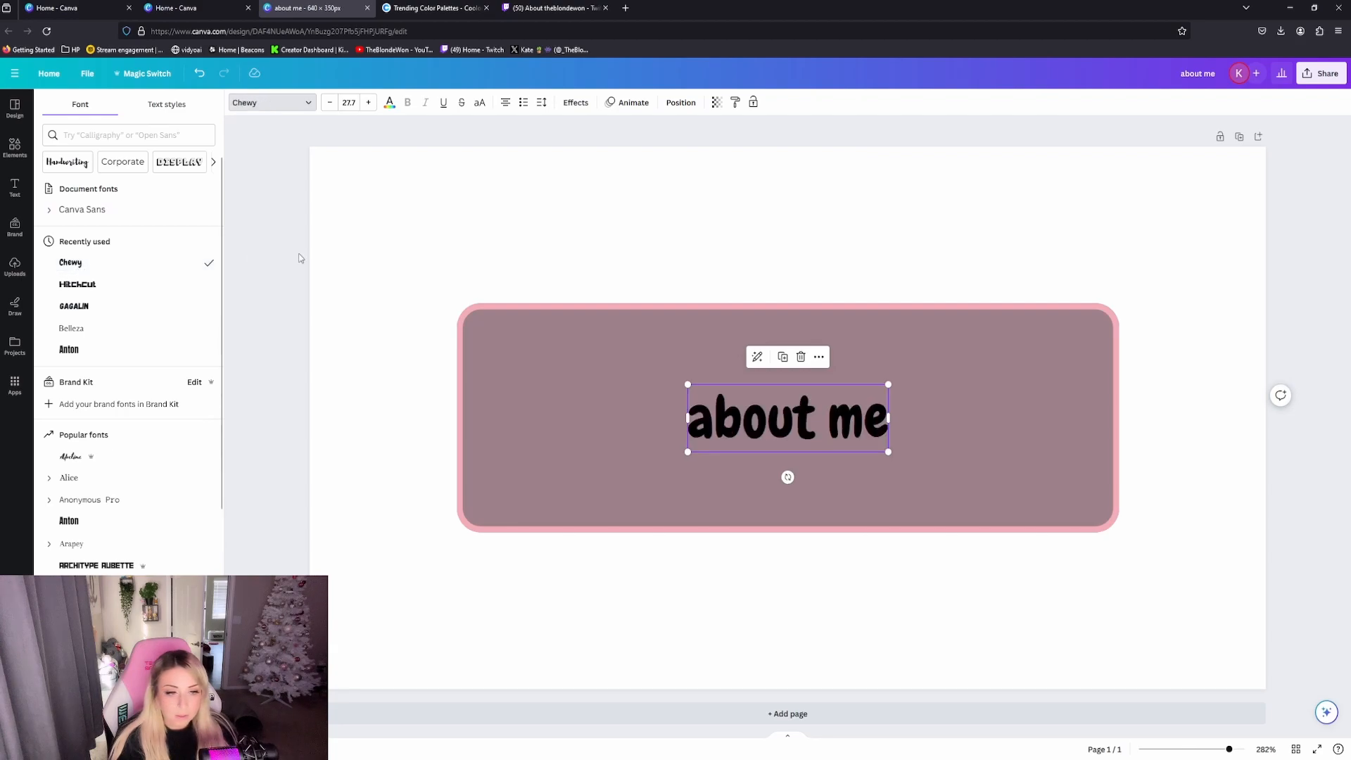
left_click(389, 103)
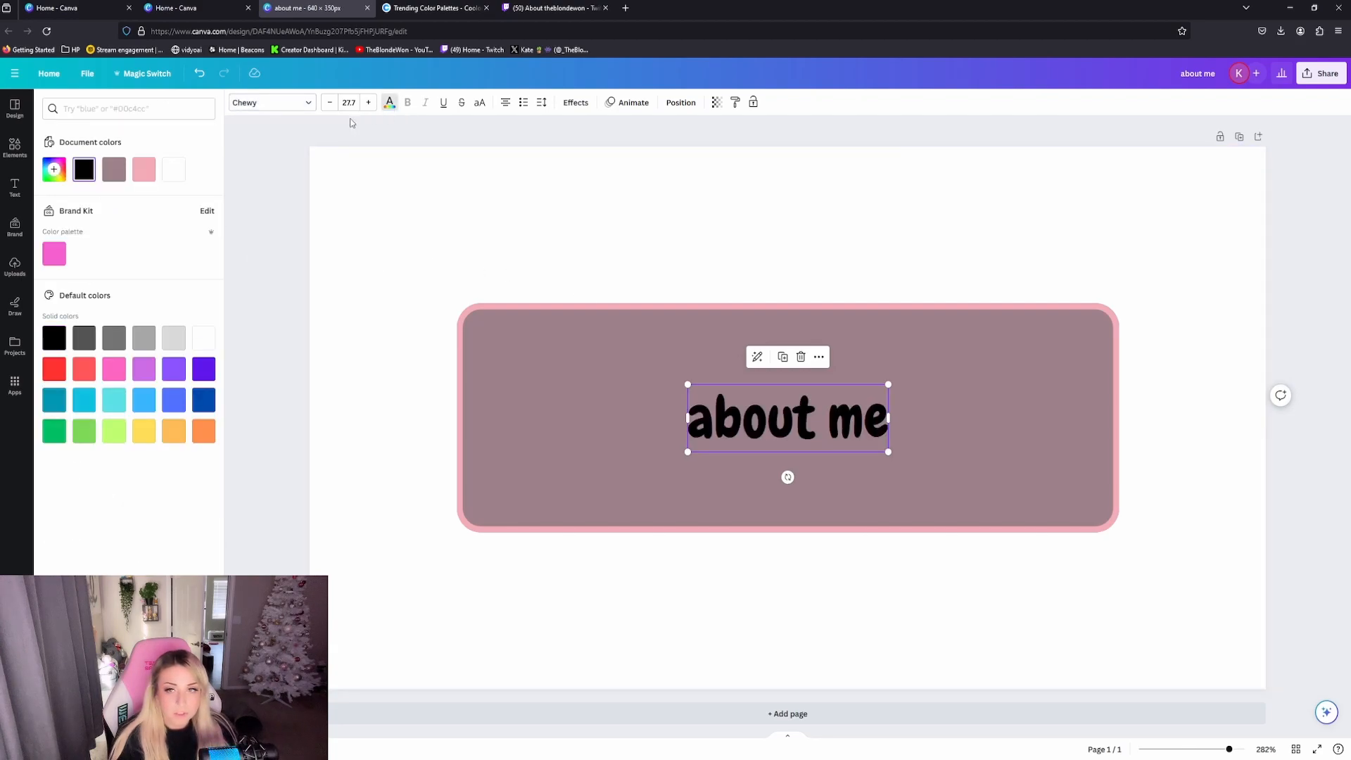
left_click(174, 170)
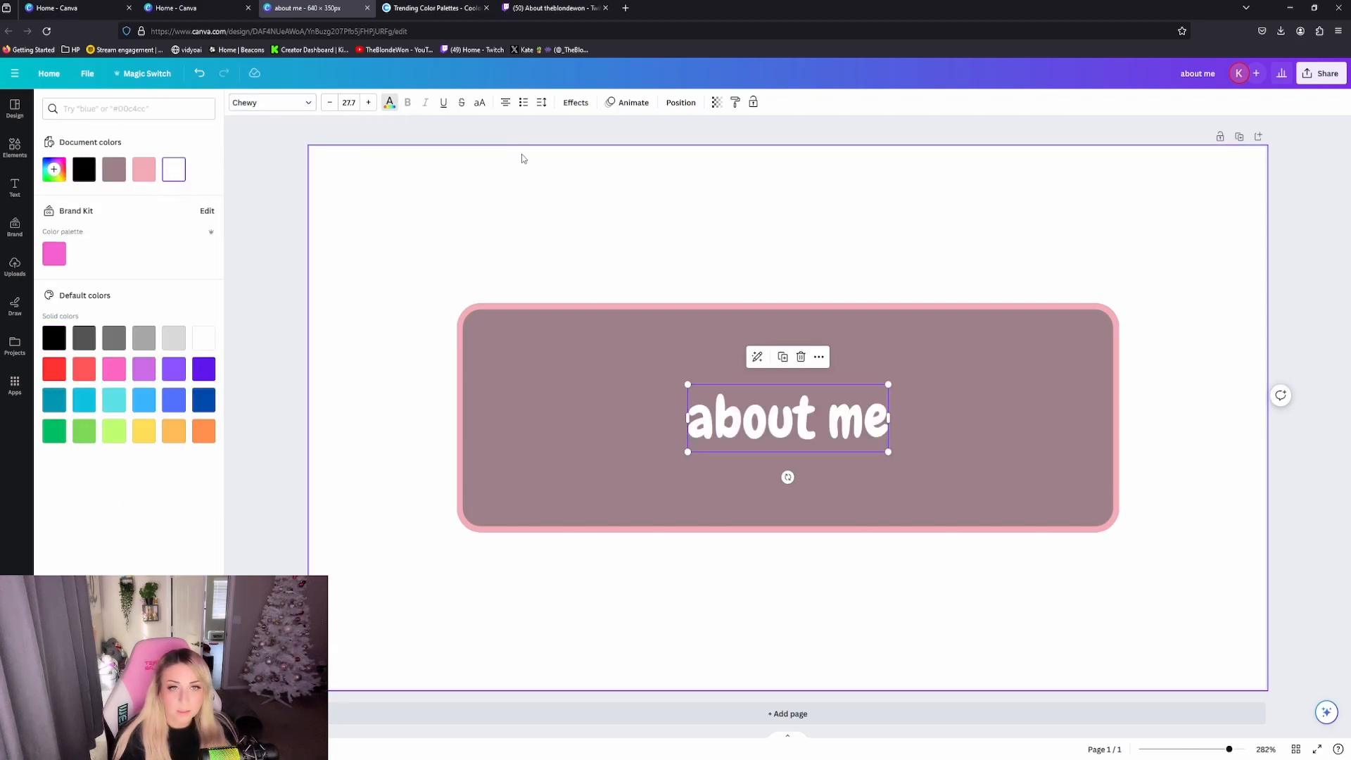
Step: Give the "about me" text an Outline effect in the border's pink and enlarge it within the rectangle
left_click(576, 104)
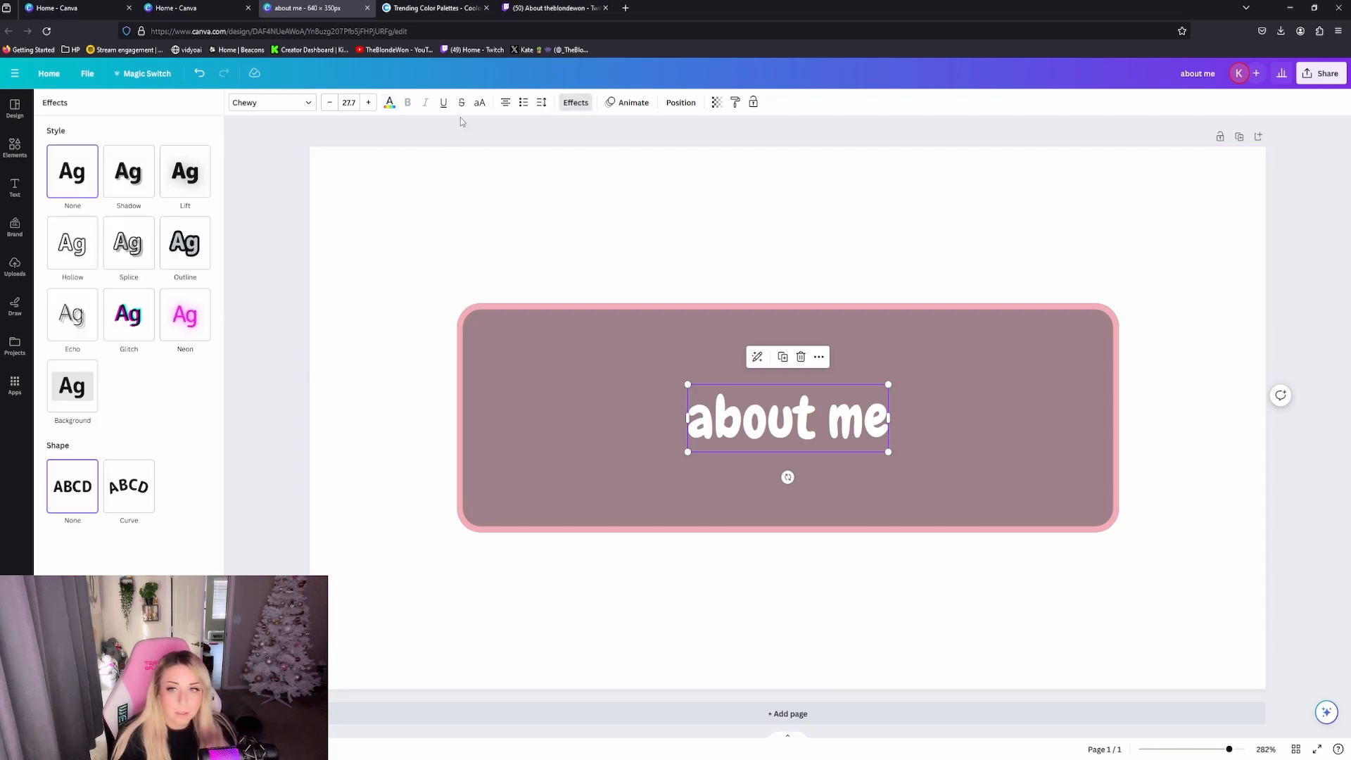
left_click(191, 259)
left_click(470, 167)
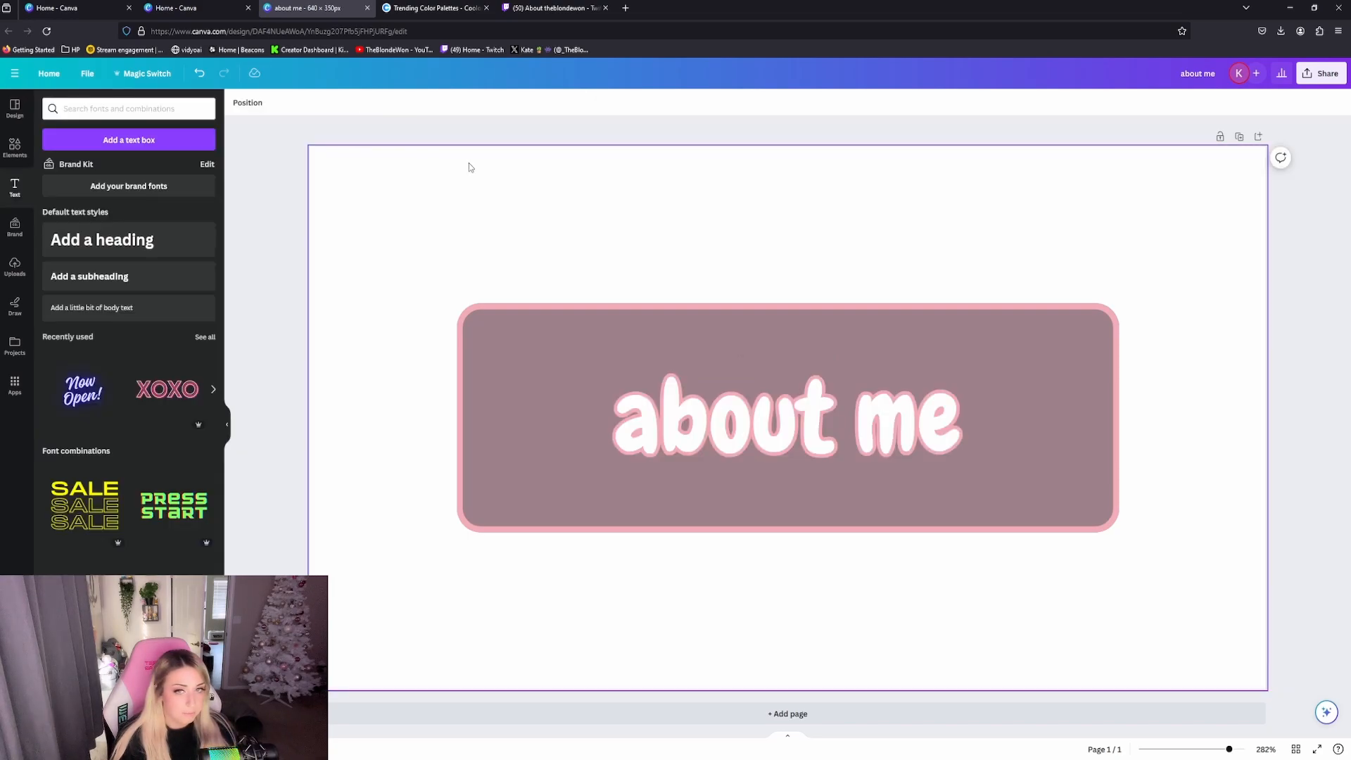
Step: Search the graphics for "plants", add the hanging potted plant, and size it to hang over the rectangle's left end
left_click(15, 147)
left_click(47, 103)
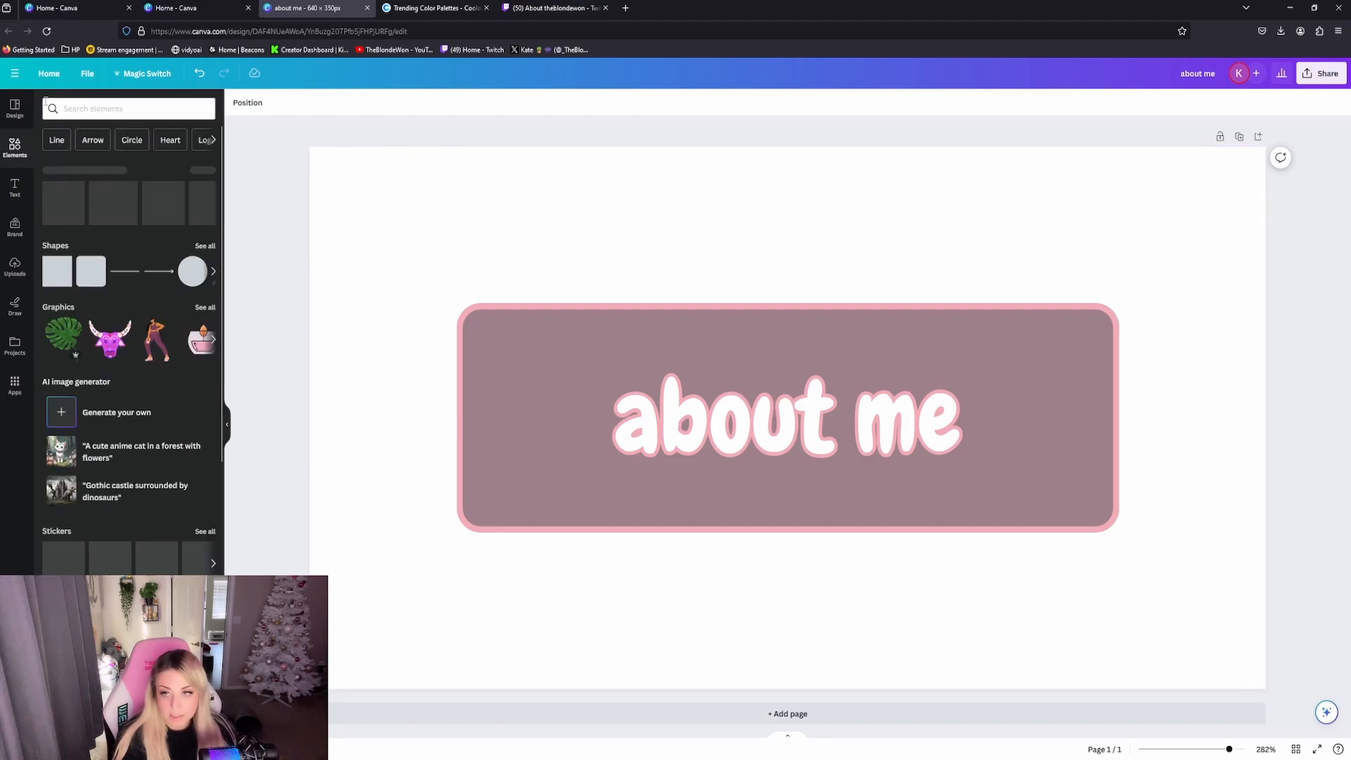
left_click(113, 111)
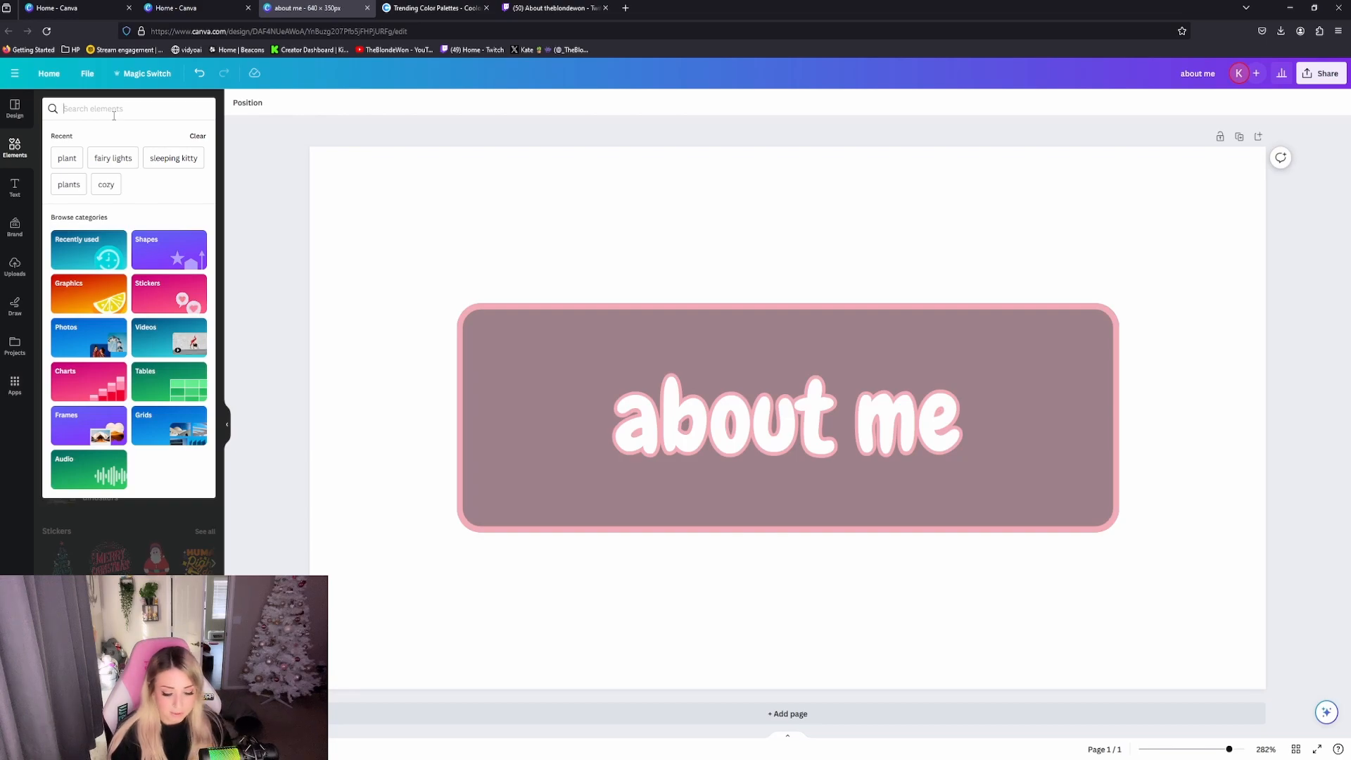
type("plants")
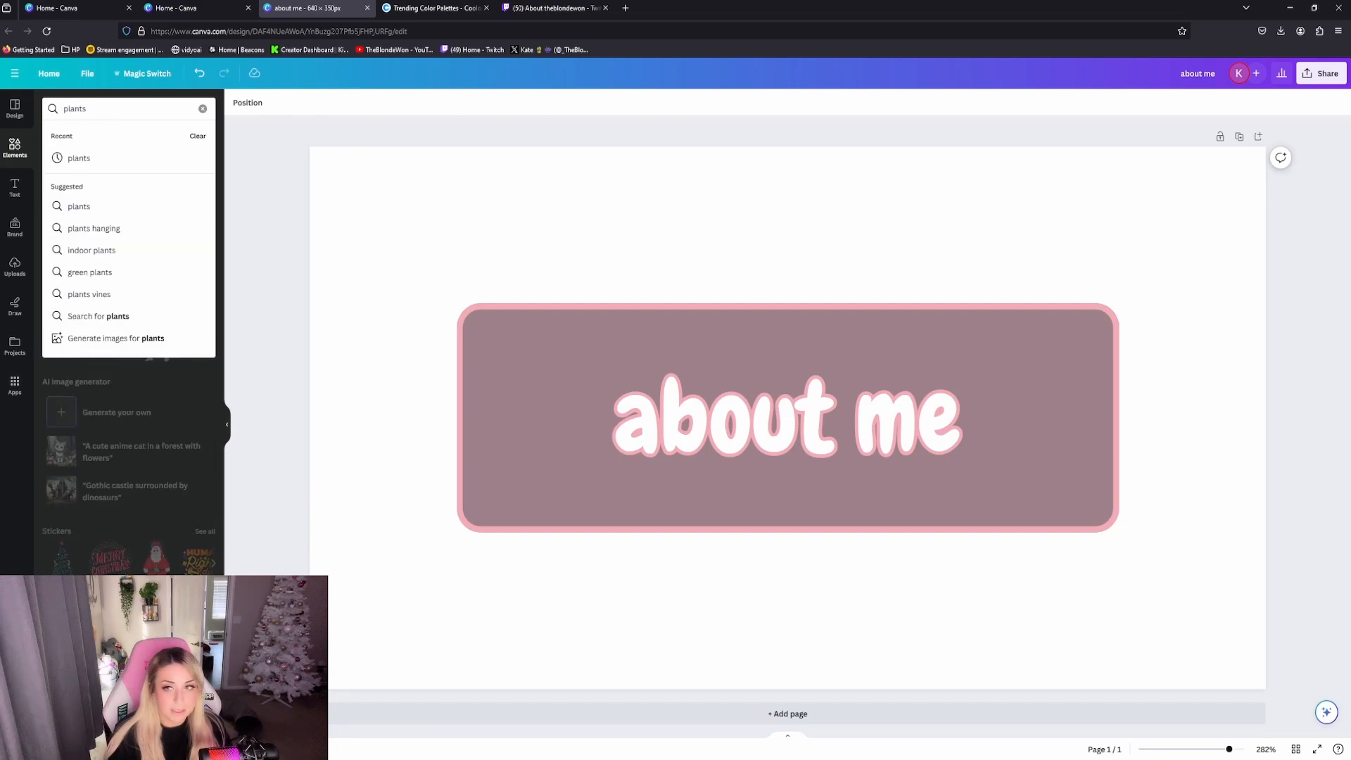
key("Return")
left_click(80, 136)
left_click_drag(176, 626, 435, 332)
left_click_drag(702, 306, 617, 430)
left_click_drag(540, 540, 552, 419)
Step: Search the graphics for "fairy lights", add a double string of lights, and rotate it to slope down to the right
left_click(186, 109)
type("fairy lights")
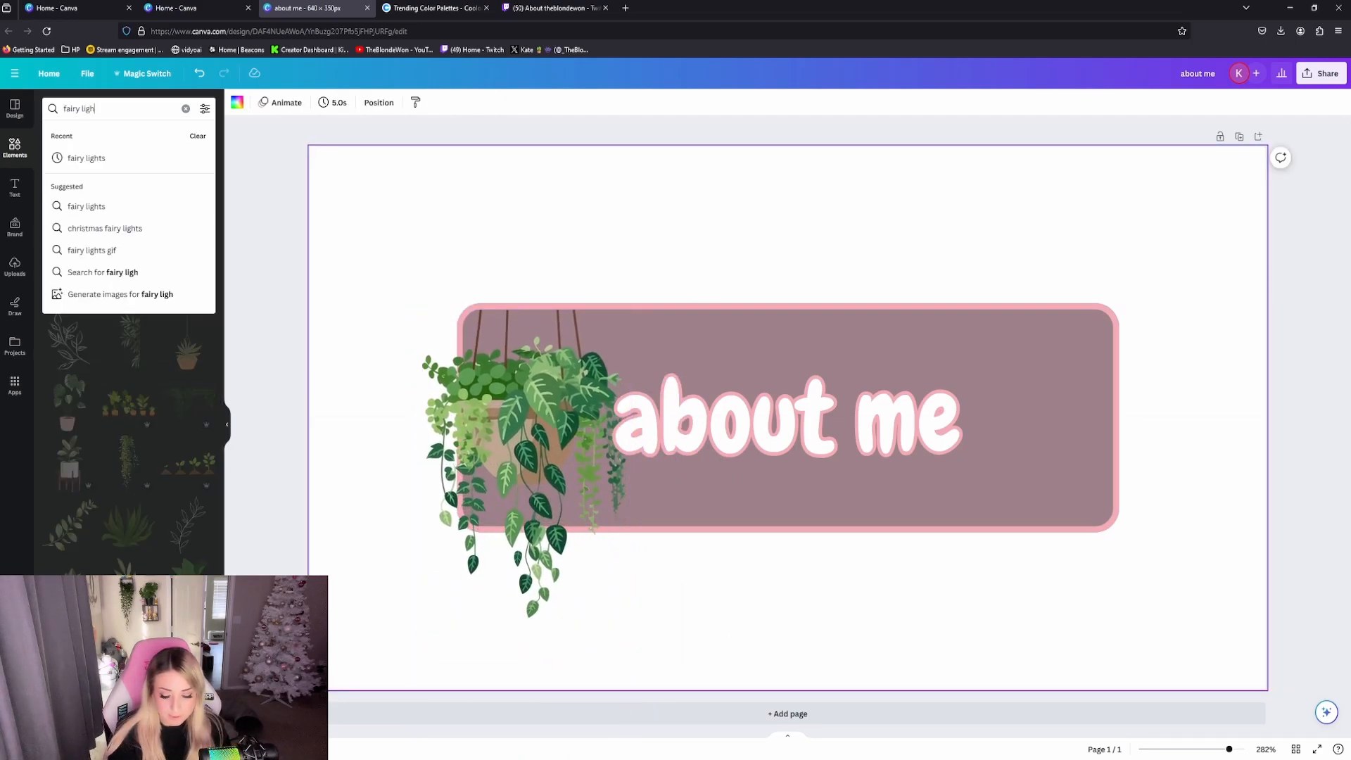
key("Return")
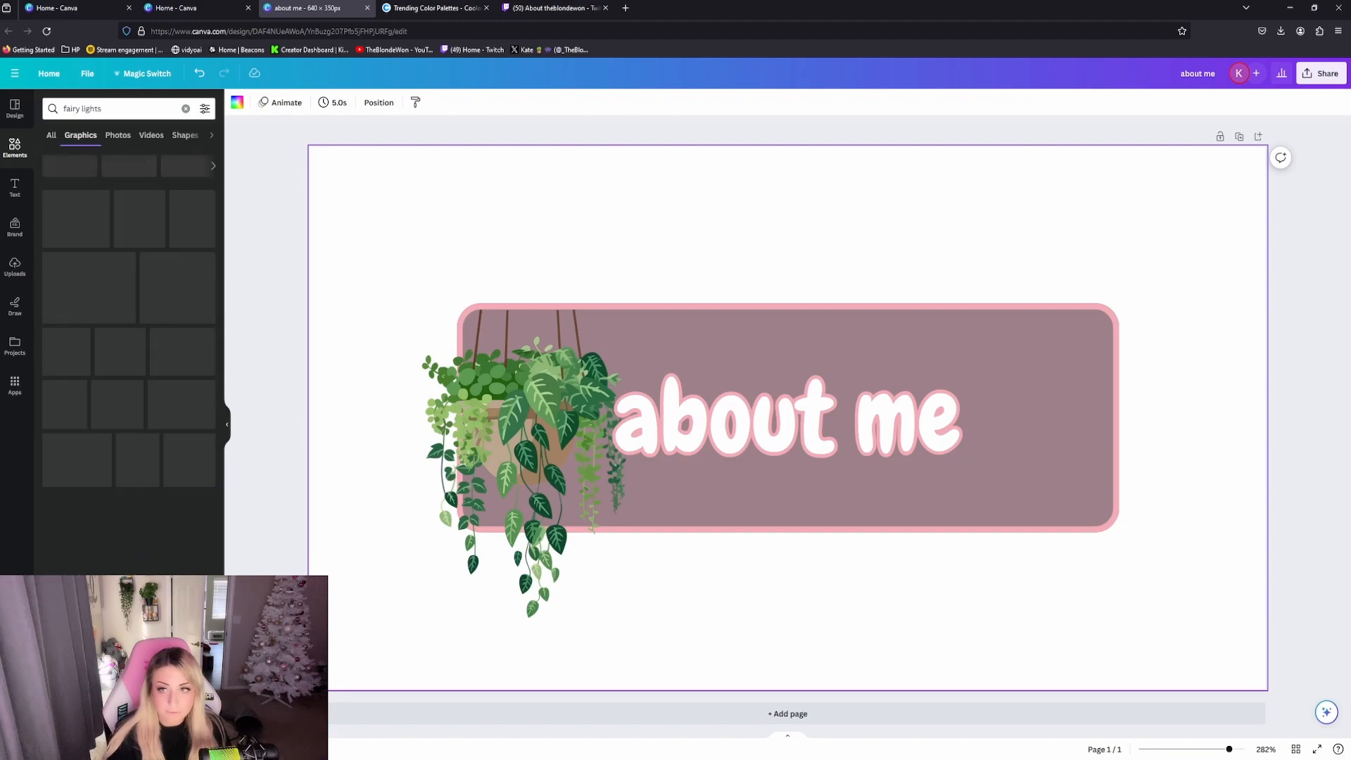
left_click_drag(97, 281, 581, 244)
left_click_drag(515, 197, 509, 195)
left_click_drag(937, 483, 859, 521)
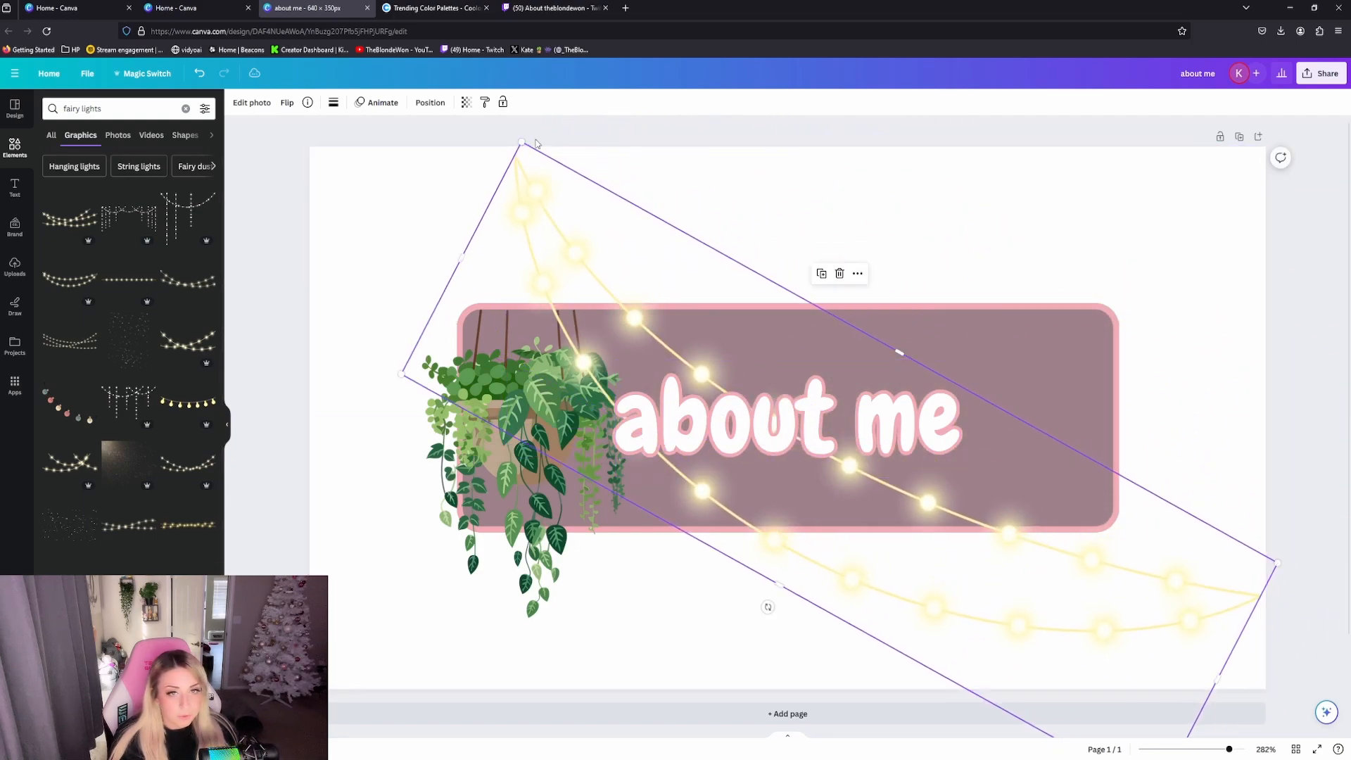
Step: Shrink the fairy lights and fit them across the upper-right corner of the rectangle
left_click_drag(528, 135, 896, 345)
left_click_drag(1067, 525, 1040, 474)
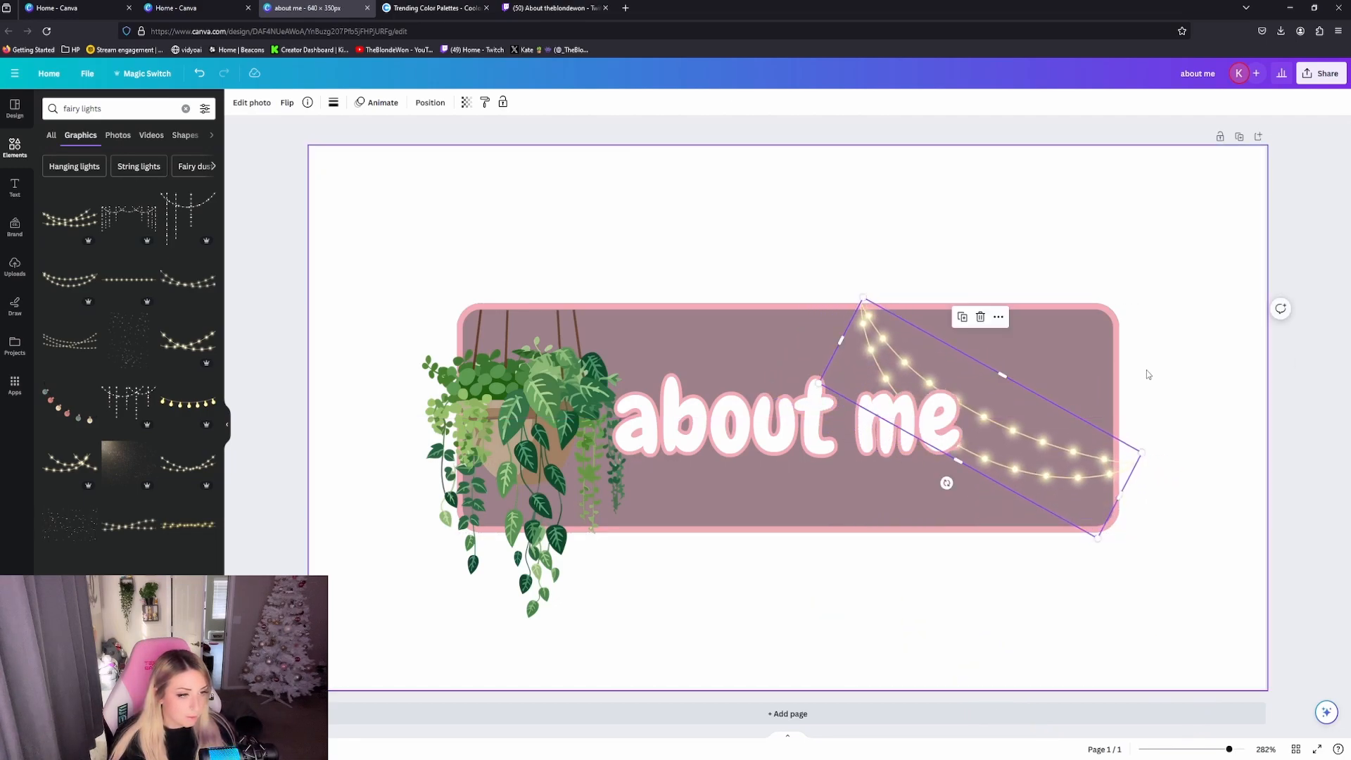
left_click(1161, 379)
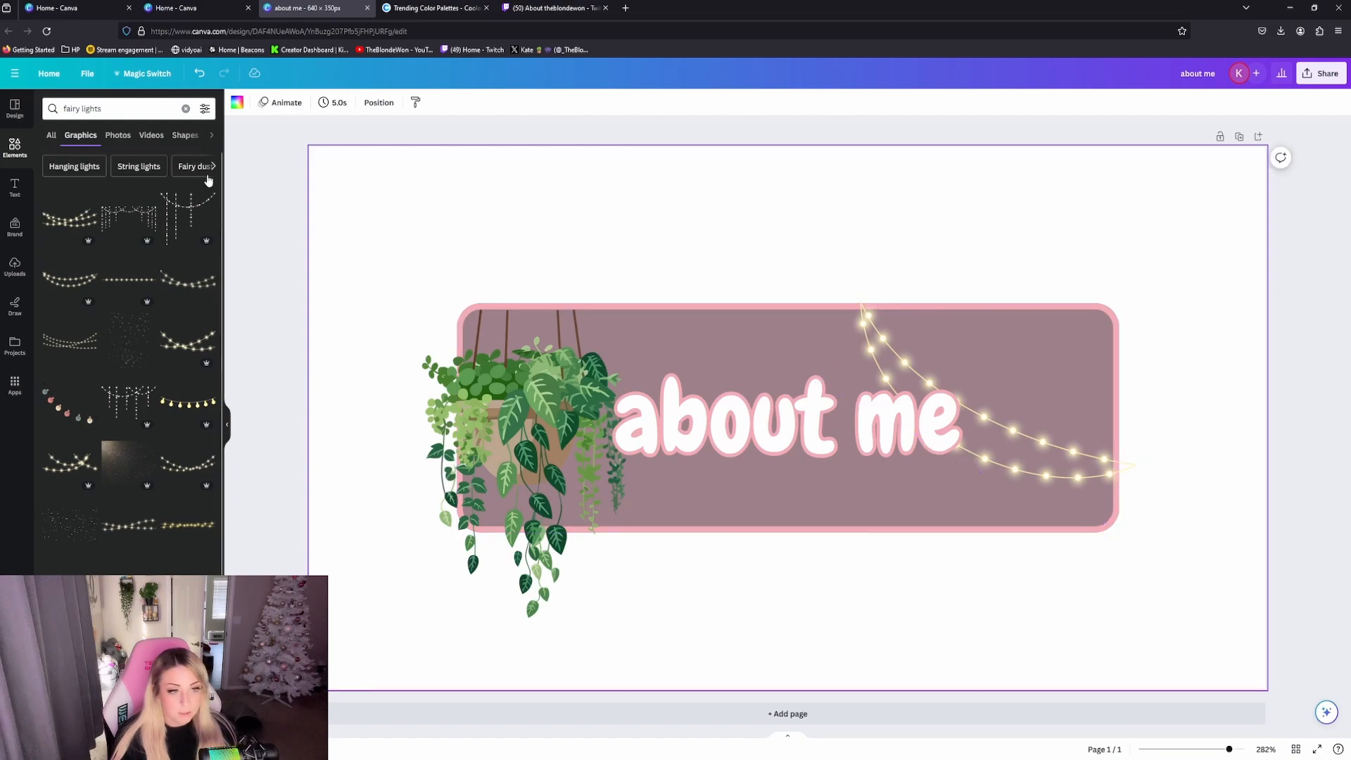
left_click(1036, 443)
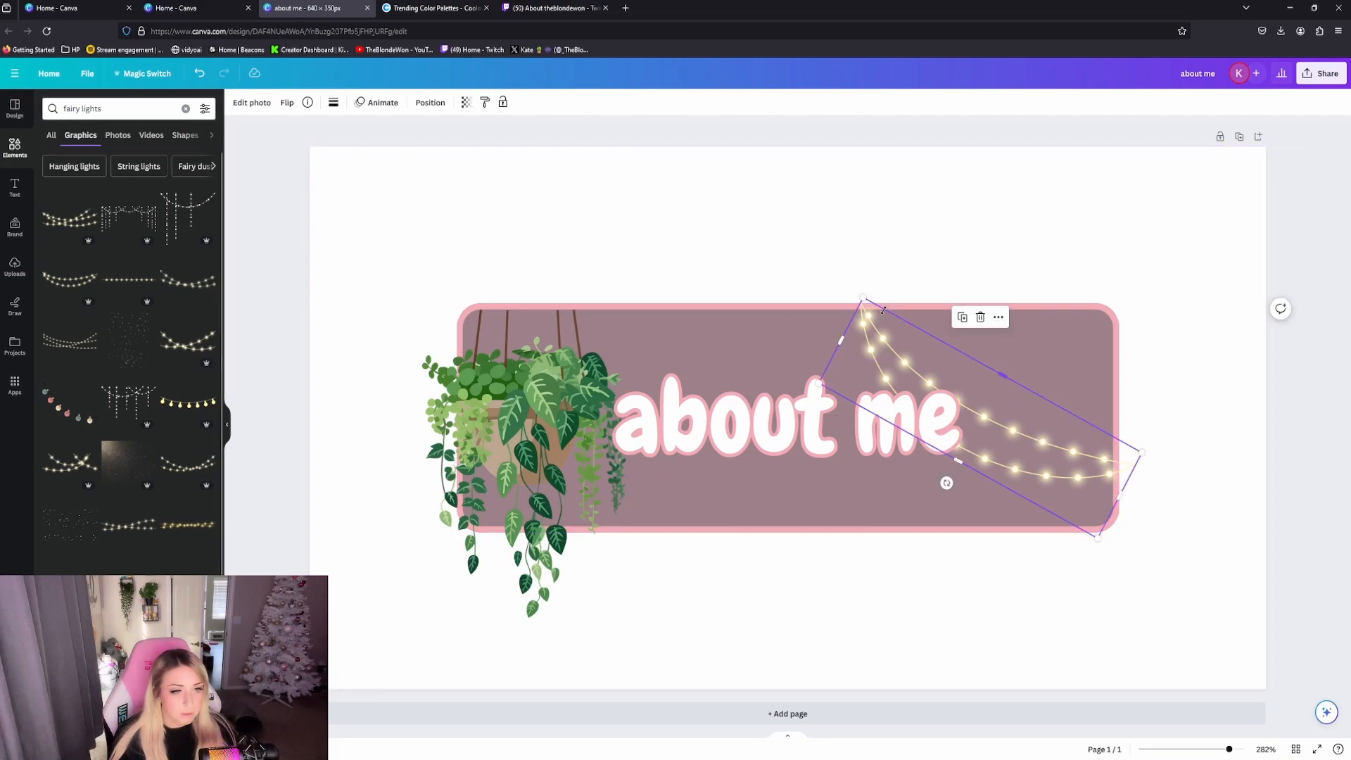
left_click_drag(862, 299, 908, 345)
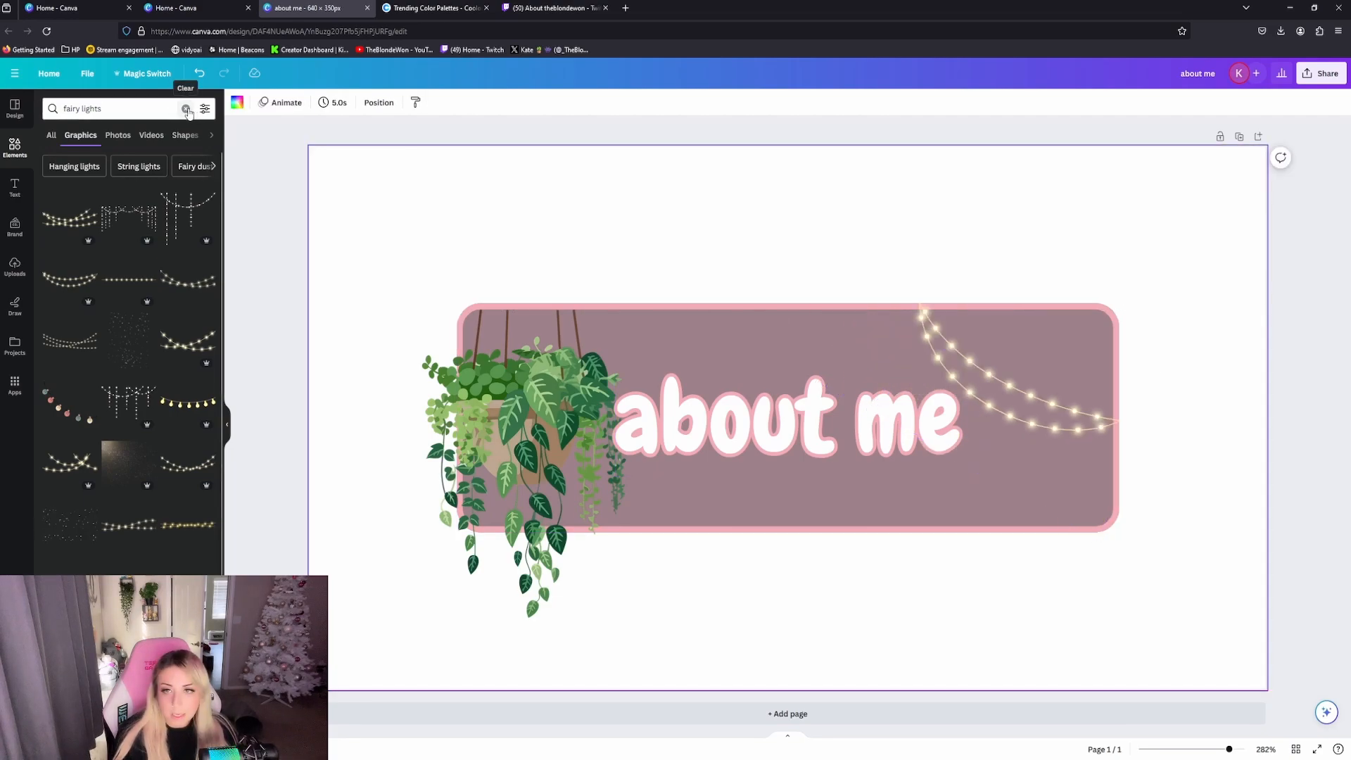
Step: Search the elements for "kitty sleeping" and add the white sleeping cat graphic to the design
left_click(187, 109)
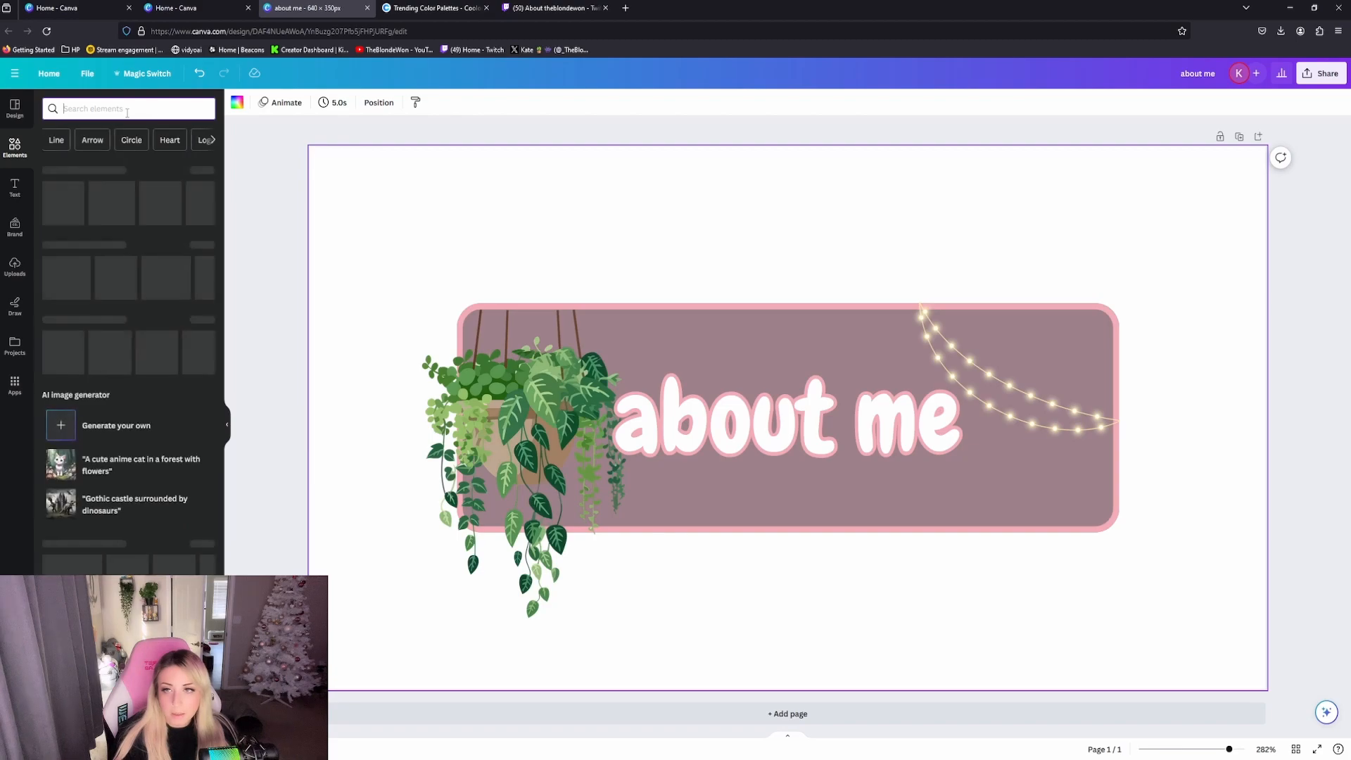
type("ki")
type("tty sleeping")
key("Return")
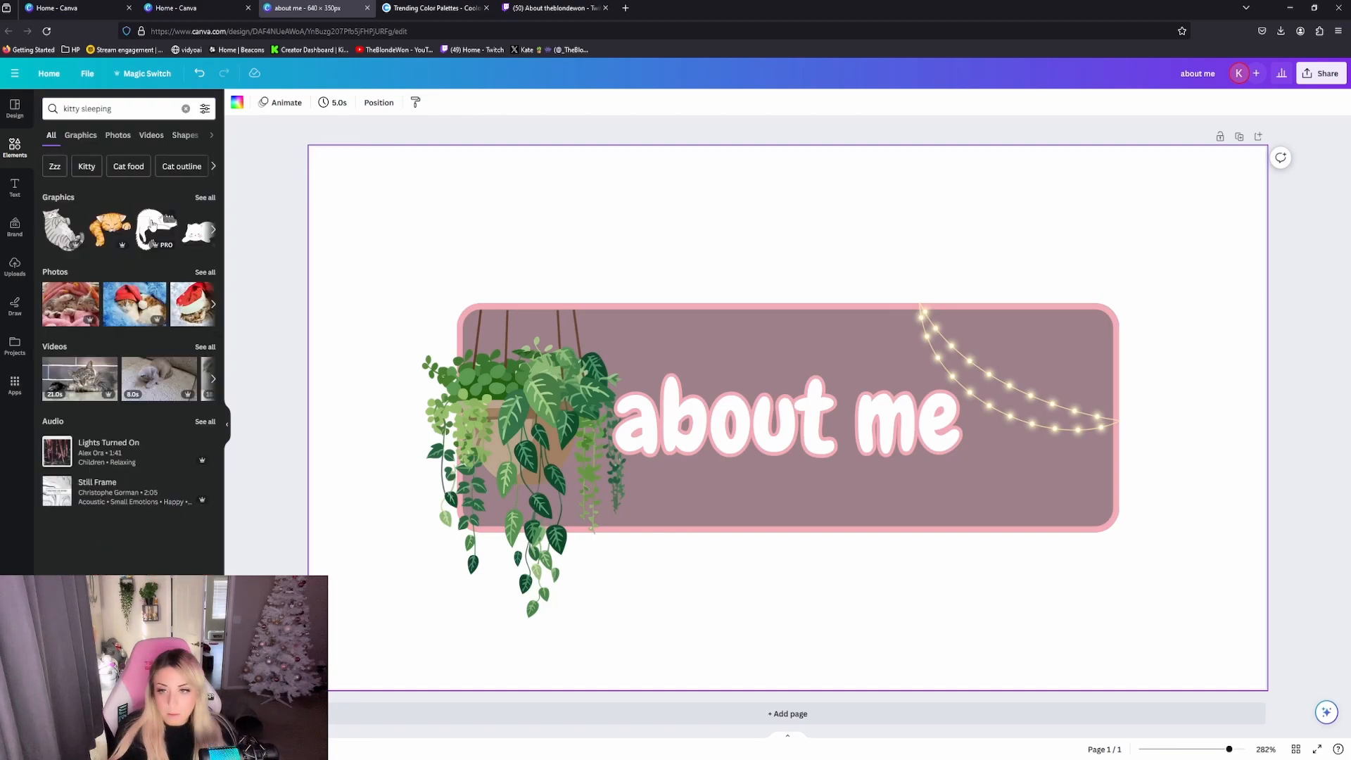
left_click_drag(146, 219, 669, 340)
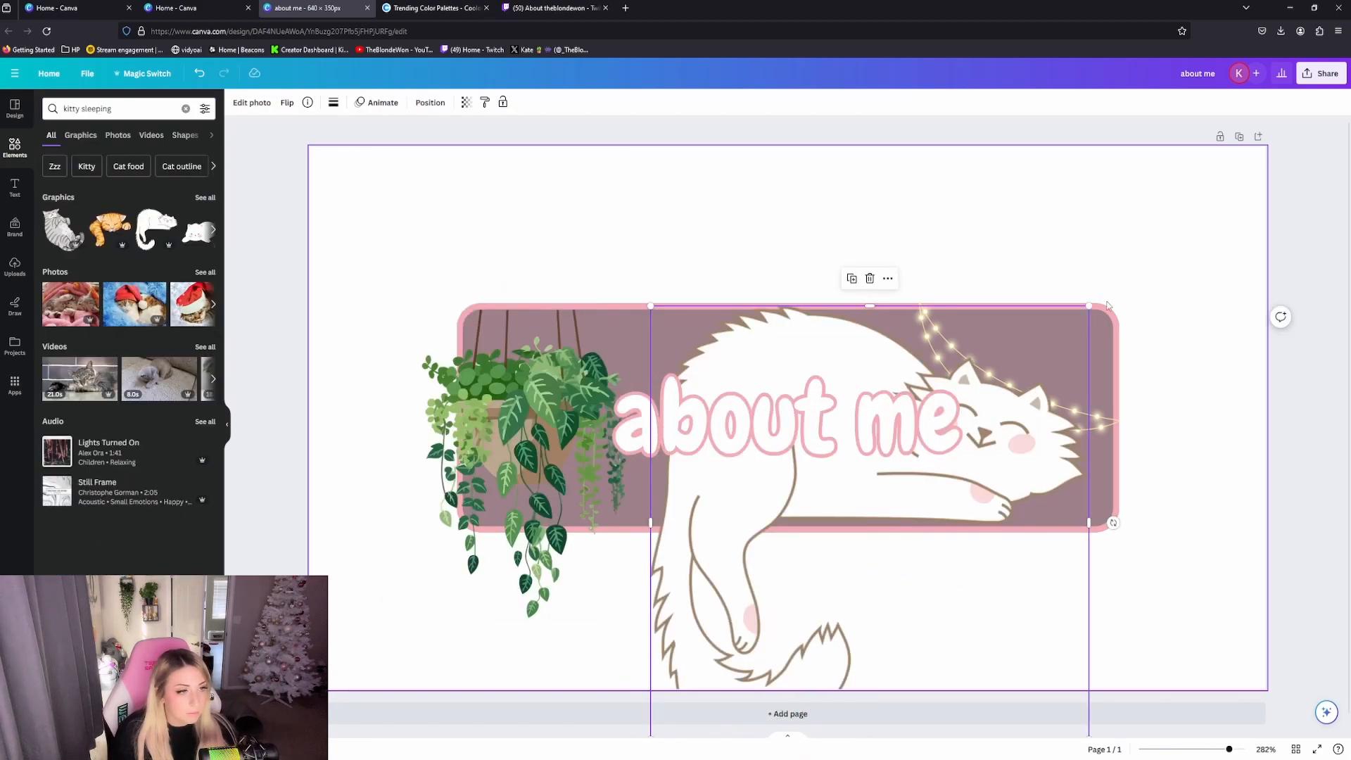
Step: Shrink the white cat and rest it on the rectangle's lower-right edge with its tail hanging below
left_click_drag(1089, 306, 851, 542)
left_click_drag(780, 576, 1056, 468)
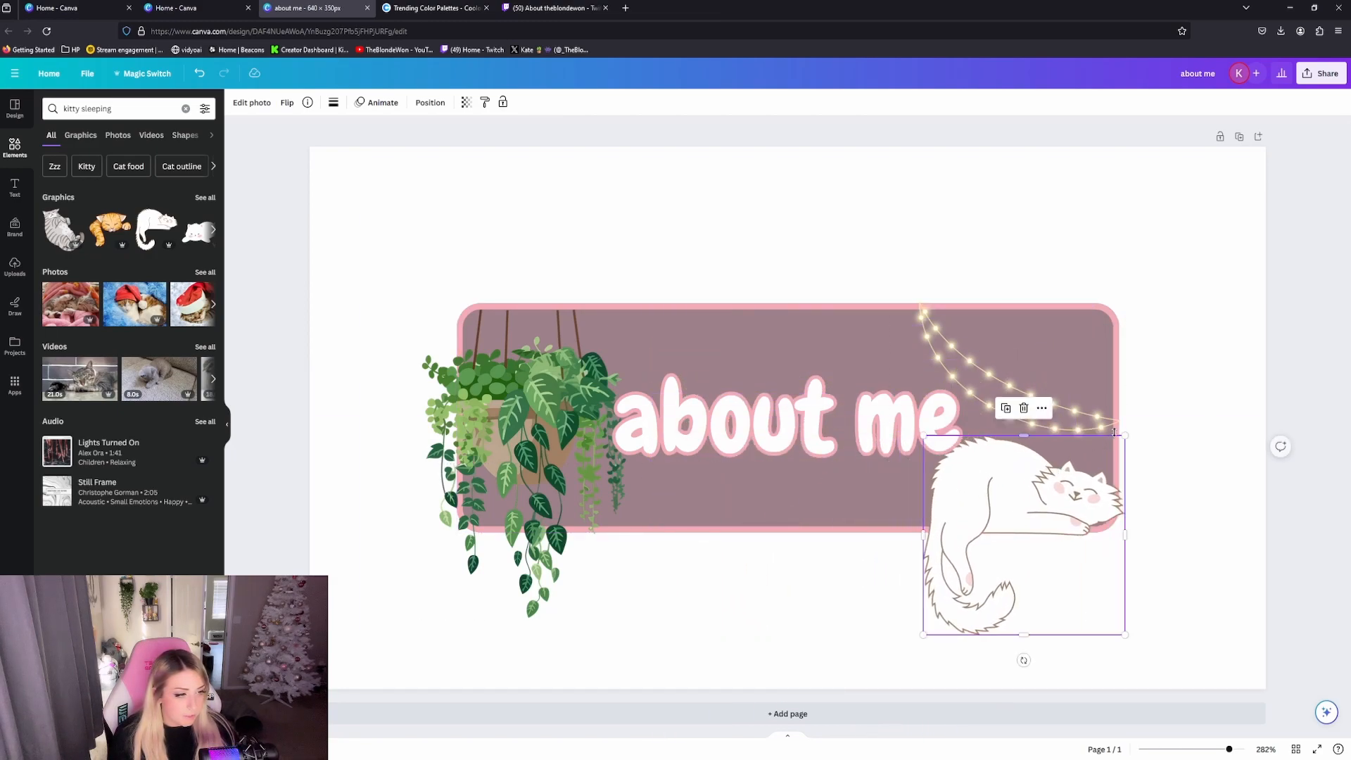
left_click_drag(1124, 436, 1072, 486)
left_click_drag(1024, 549, 1051, 526)
left_click(518, 258)
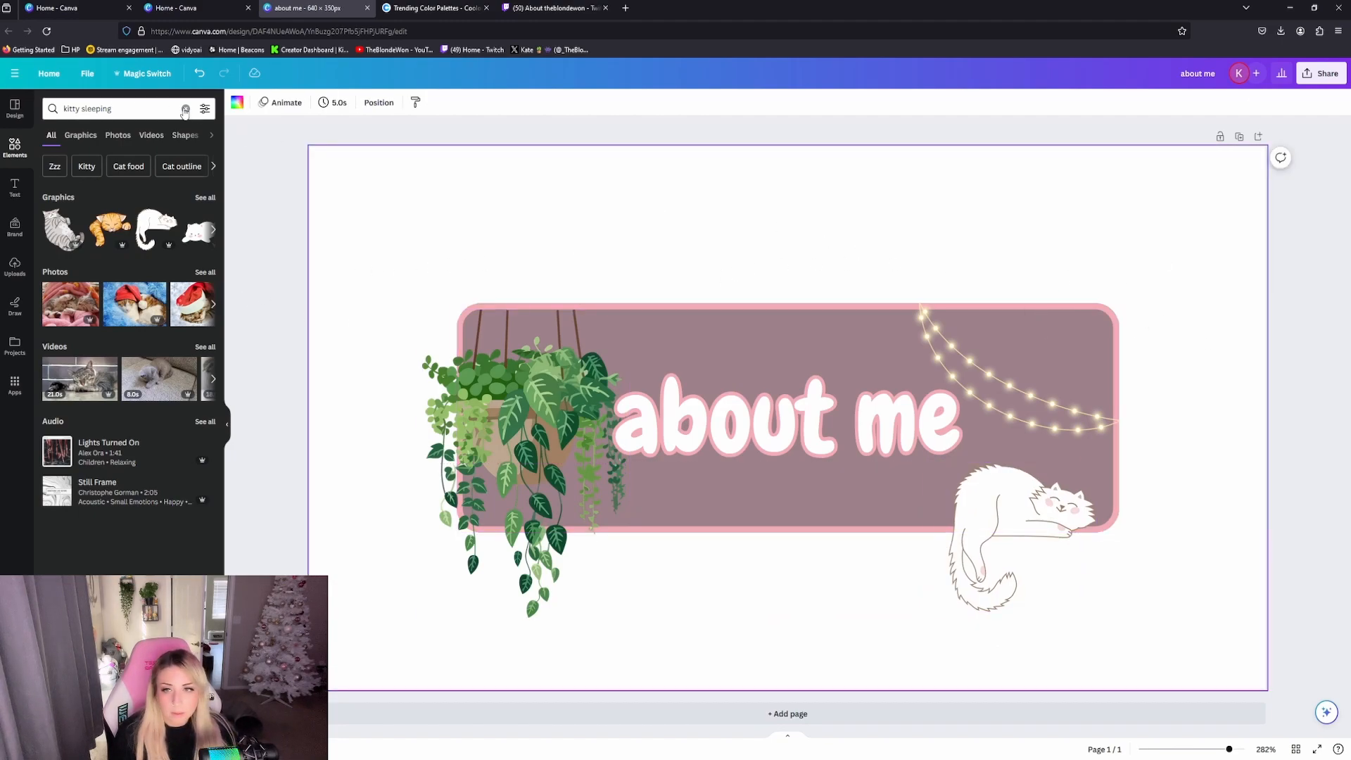
Step: Add the recently used green three-leaf graphic, rotate it about 43.4°, and move it over the rectangle's upper-right corner
left_click_drag(991, 317, 1027, 287)
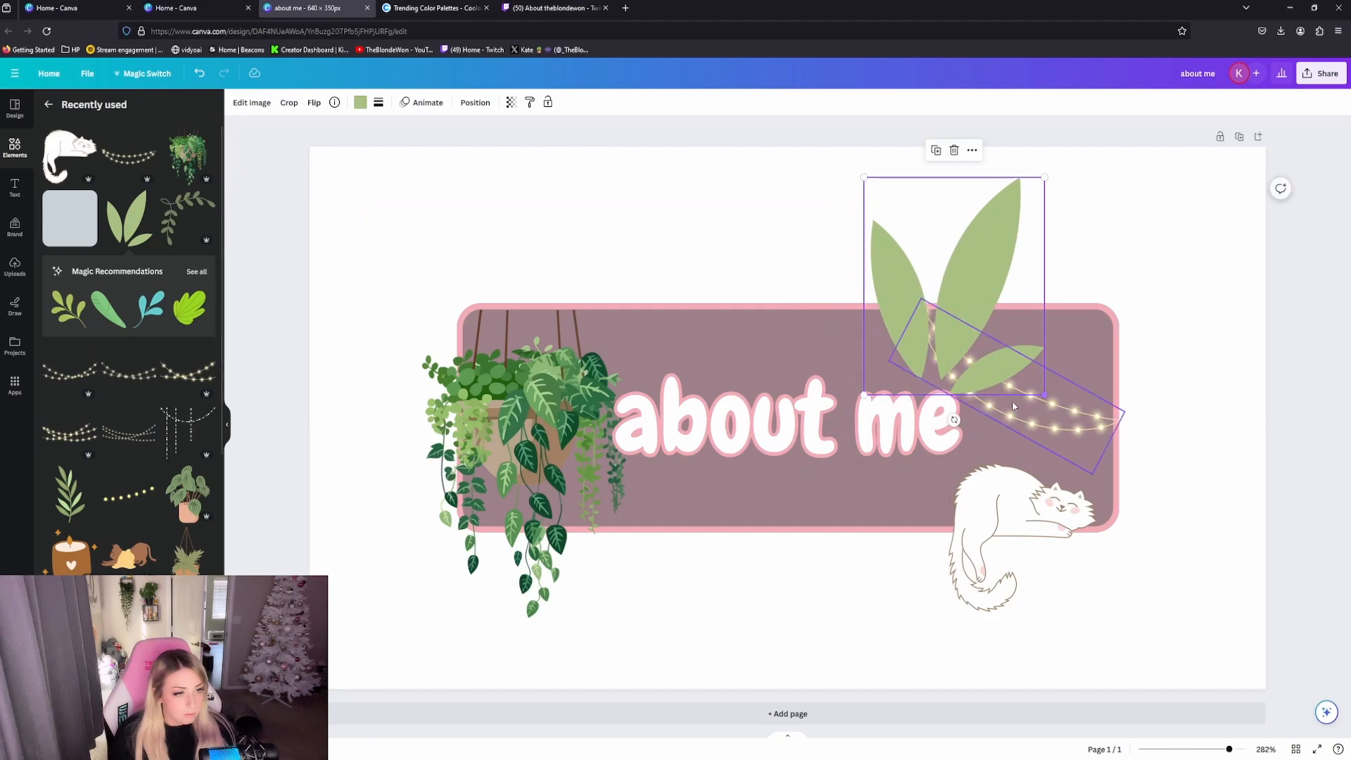
left_click_drag(954, 420, 862, 384)
left_click_drag(955, 306, 1105, 325)
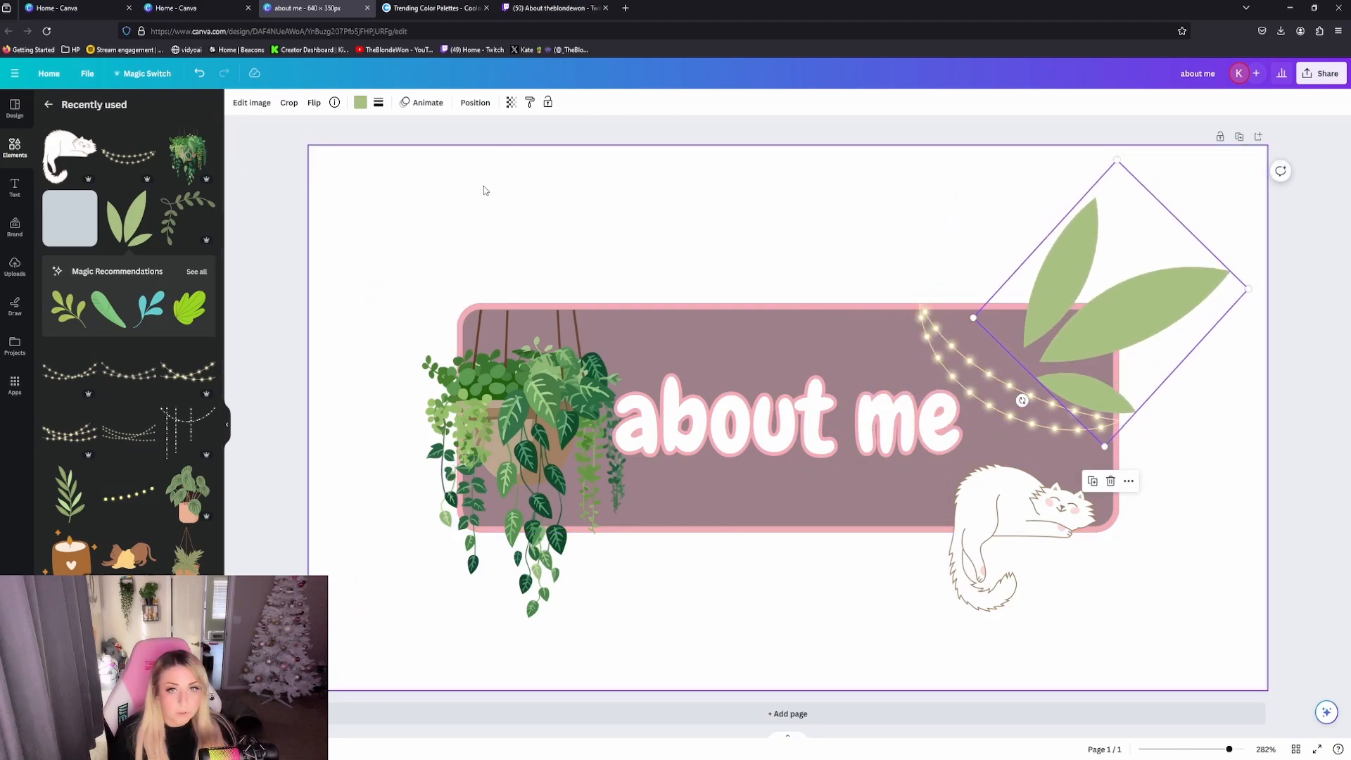
Step: Send the green leaves to the back, rotate them to about 32°, and shrink them to peek out behind the corner
left_click(476, 103)
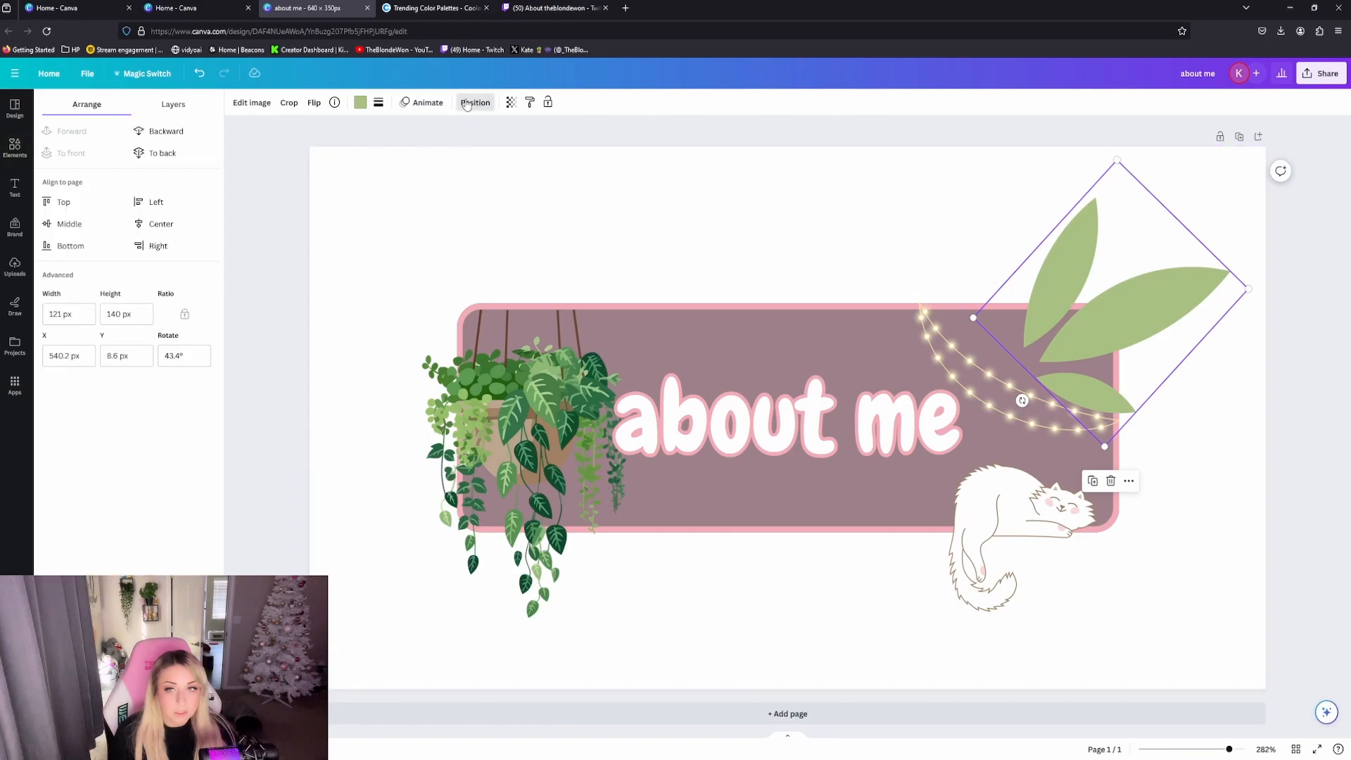
left_click(158, 156)
left_click_drag(1022, 401, 1053, 399)
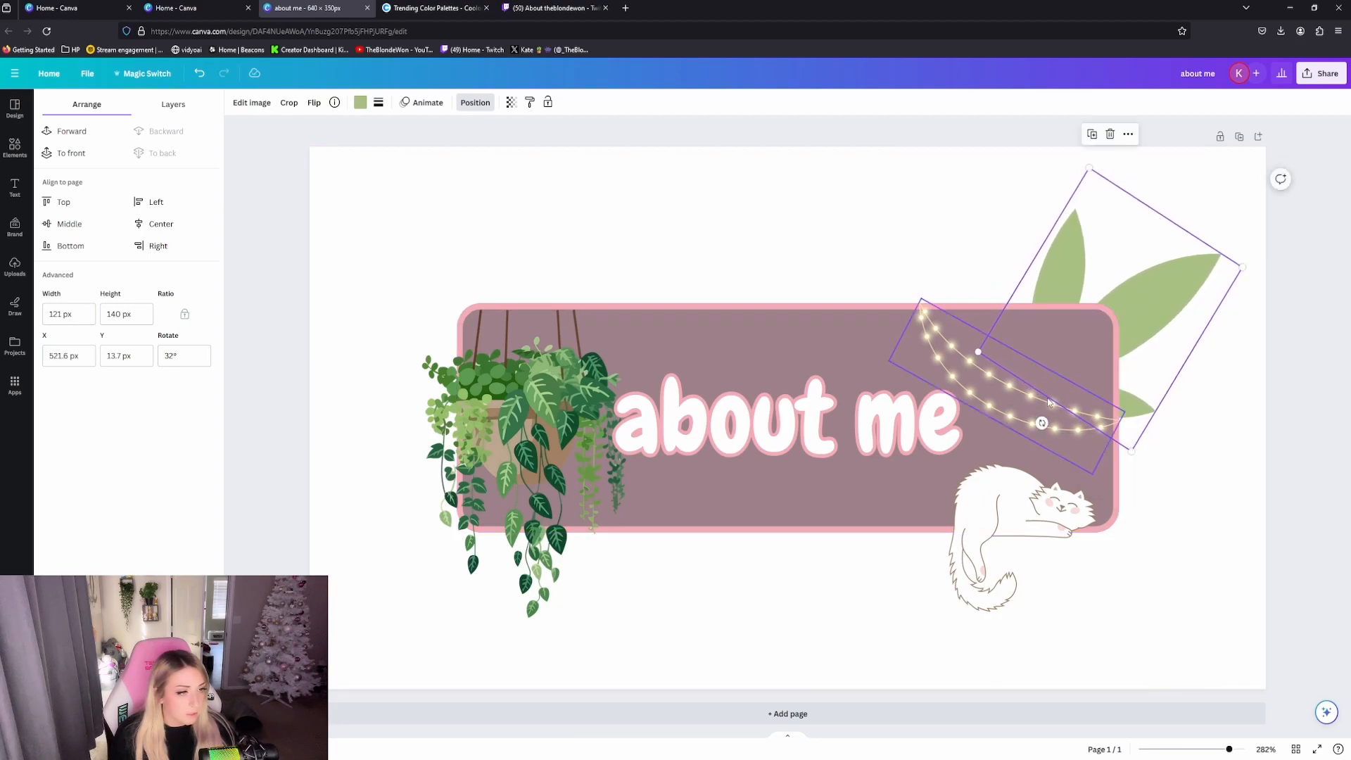
left_click_drag(1241, 267, 1182, 295)
left_click(998, 217)
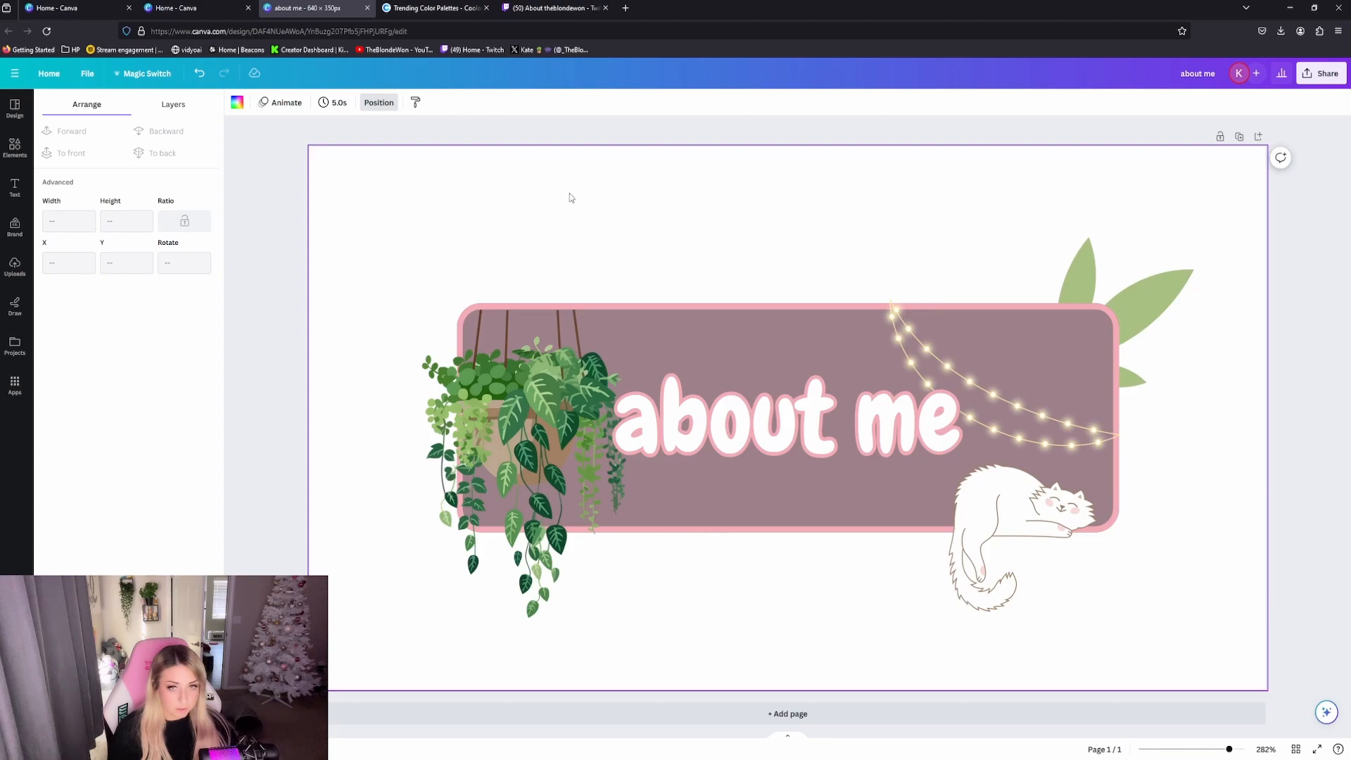
left_click(273, 256)
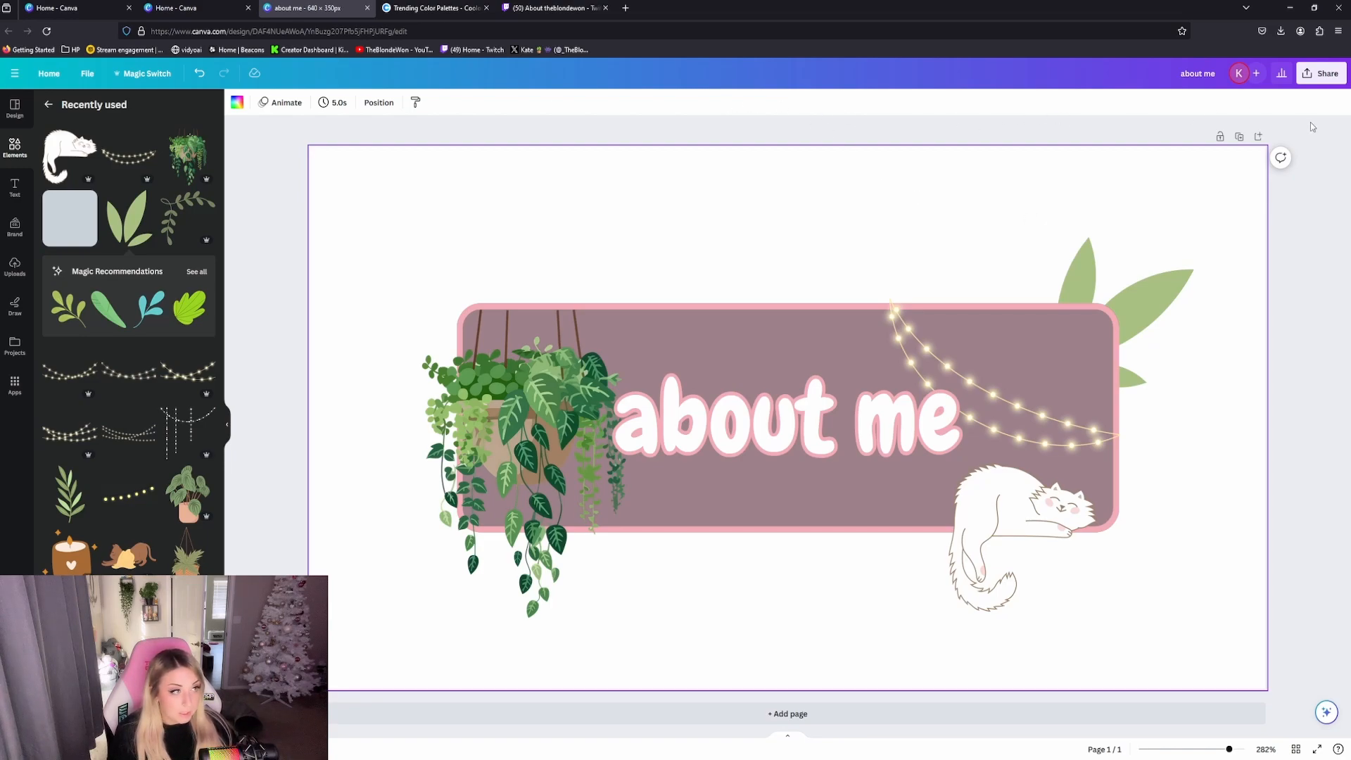
left_click(1323, 76)
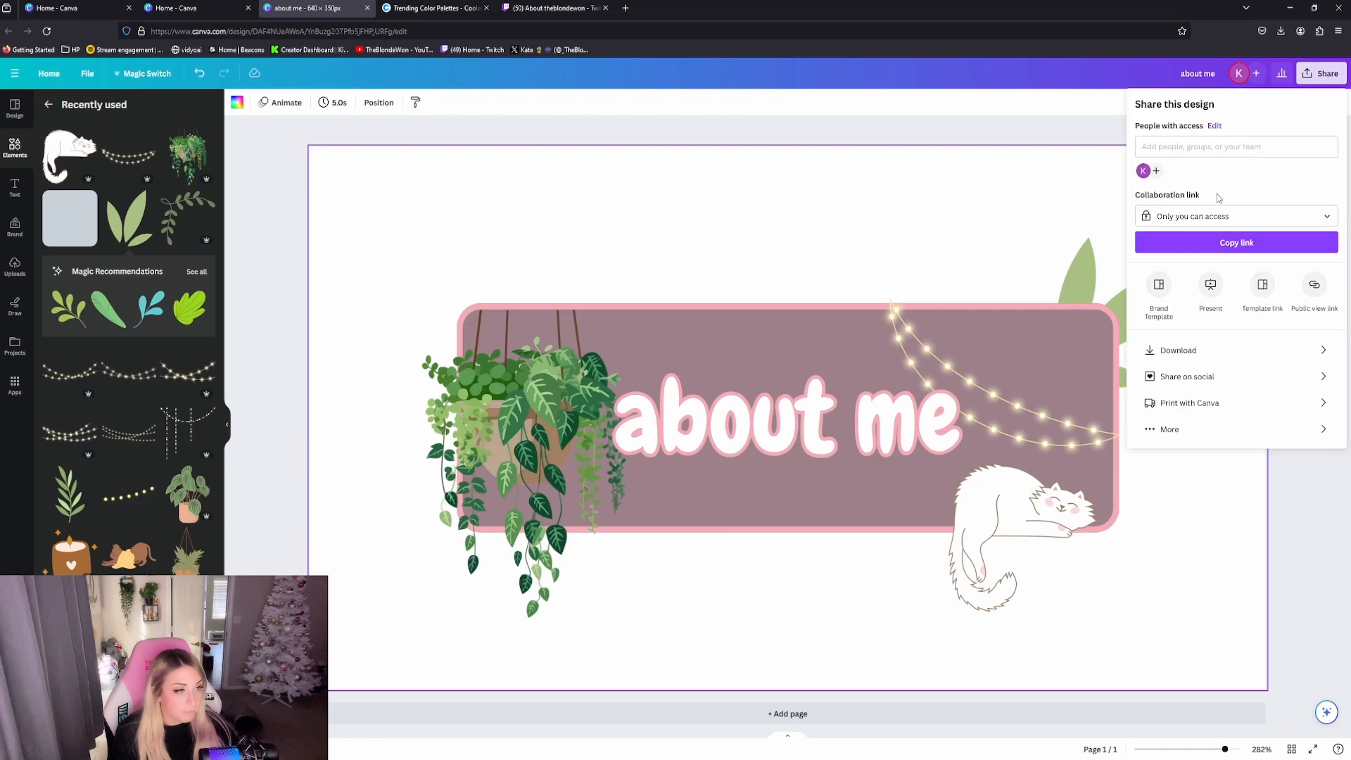
left_click(1182, 352)
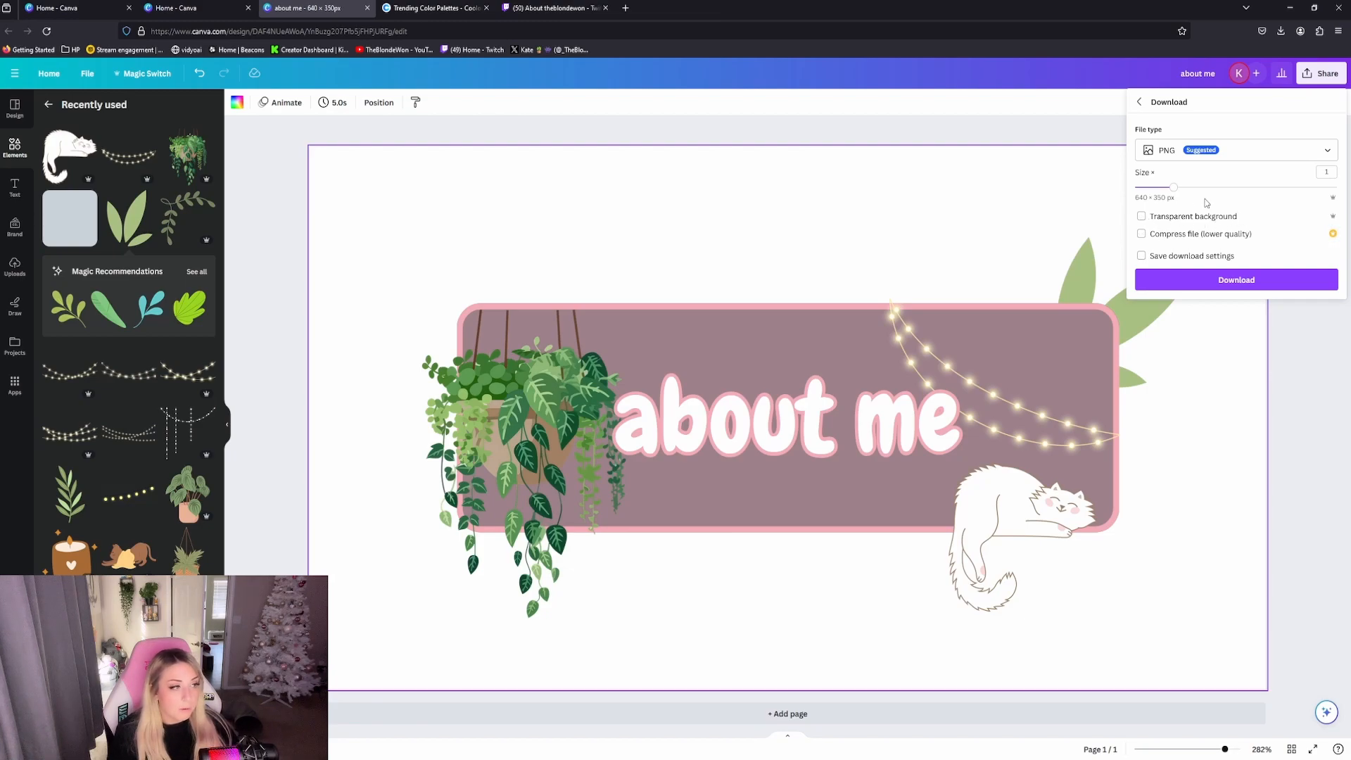
left_click(1007, 127)
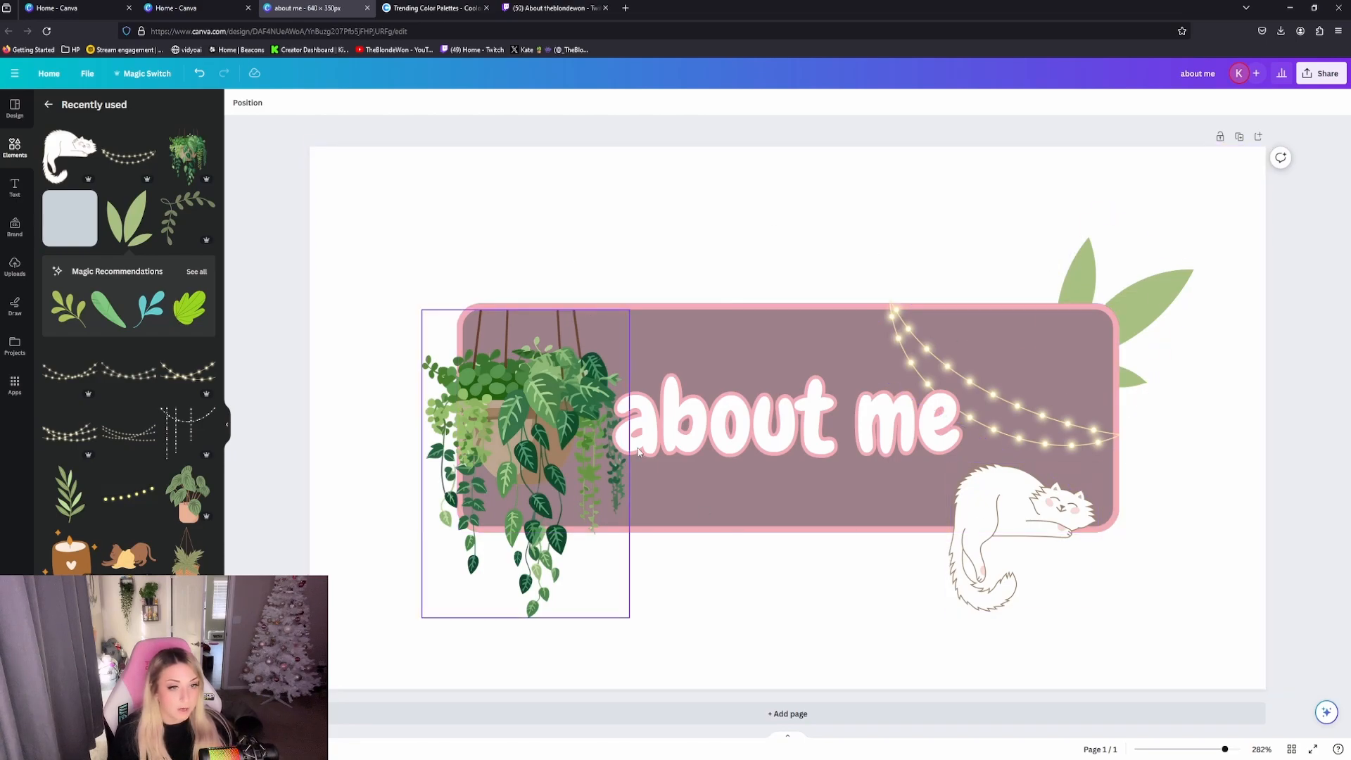
Step: Download the design as a 640 × 350 px PNG with a transparent background
left_click(1320, 73)
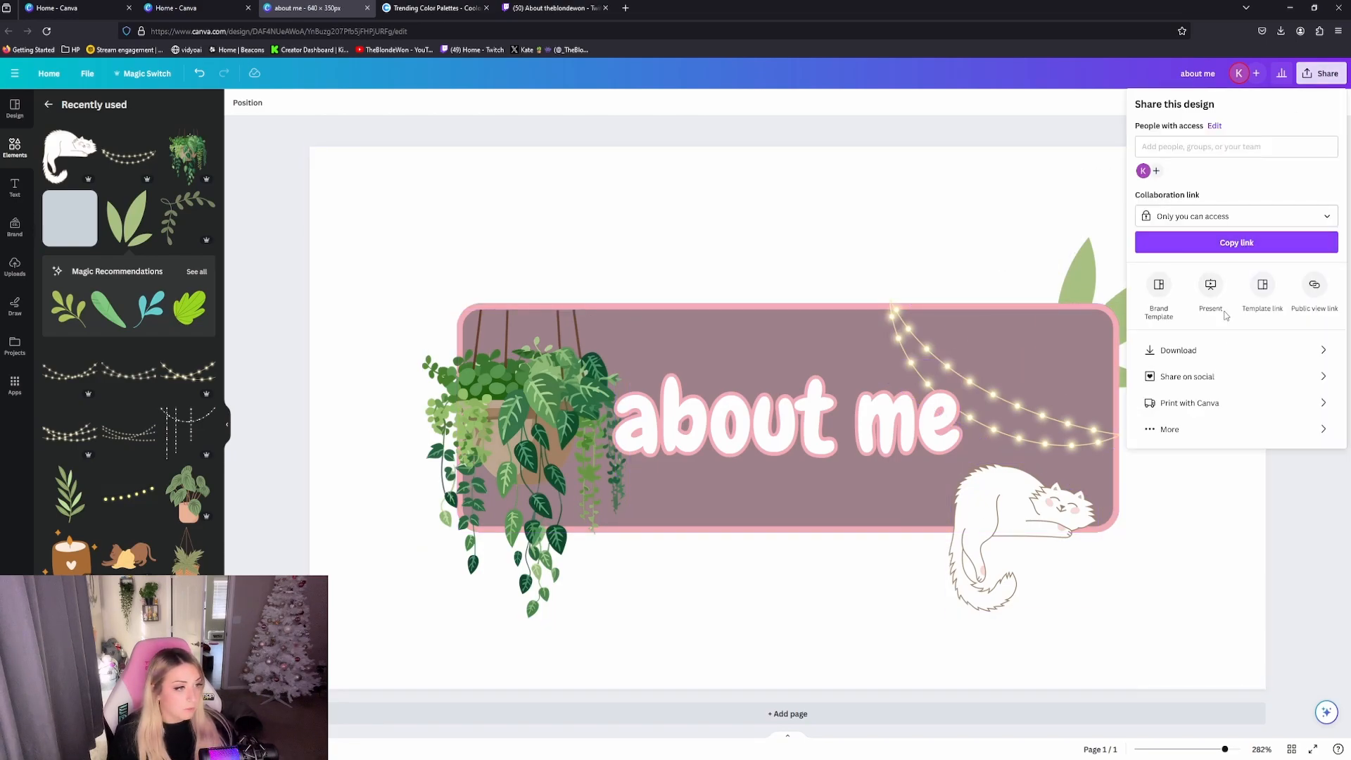
left_click(1220, 350)
left_click(1188, 219)
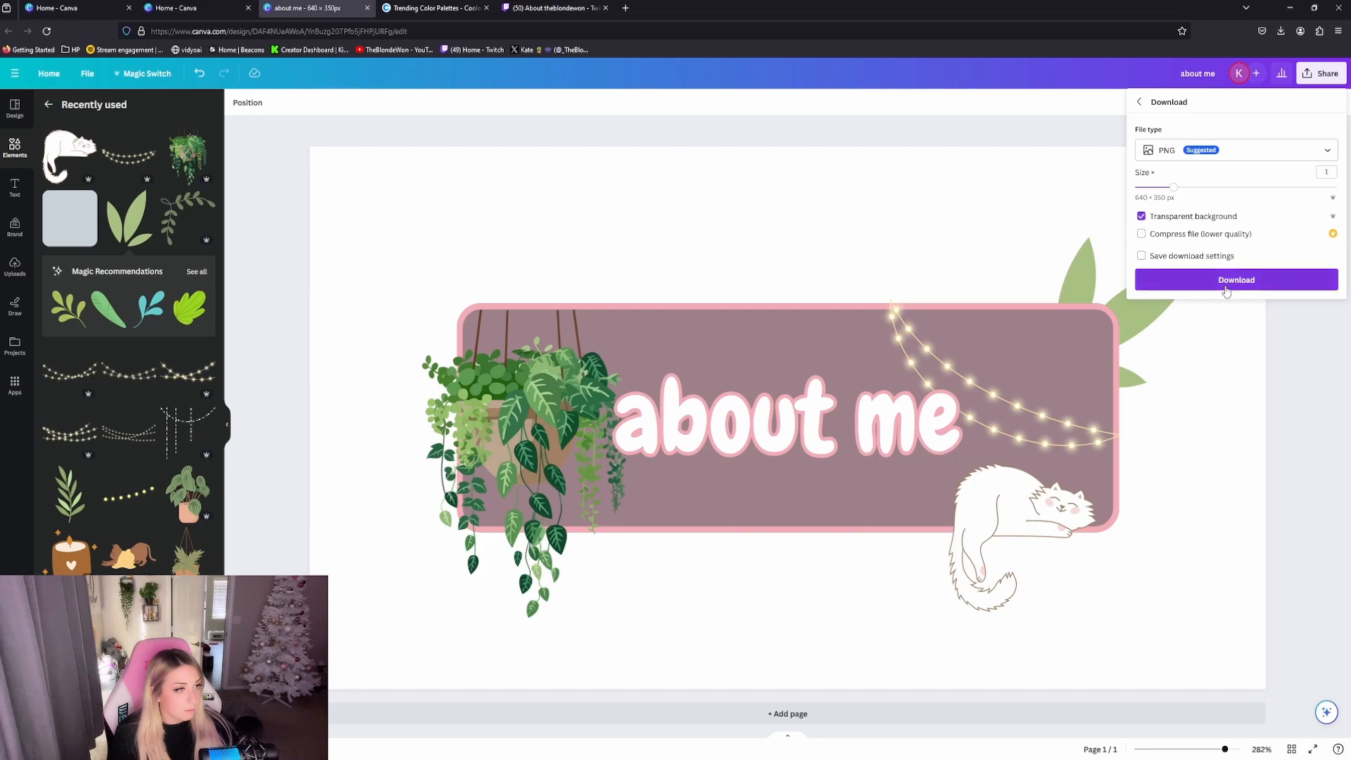
left_click(1231, 285)
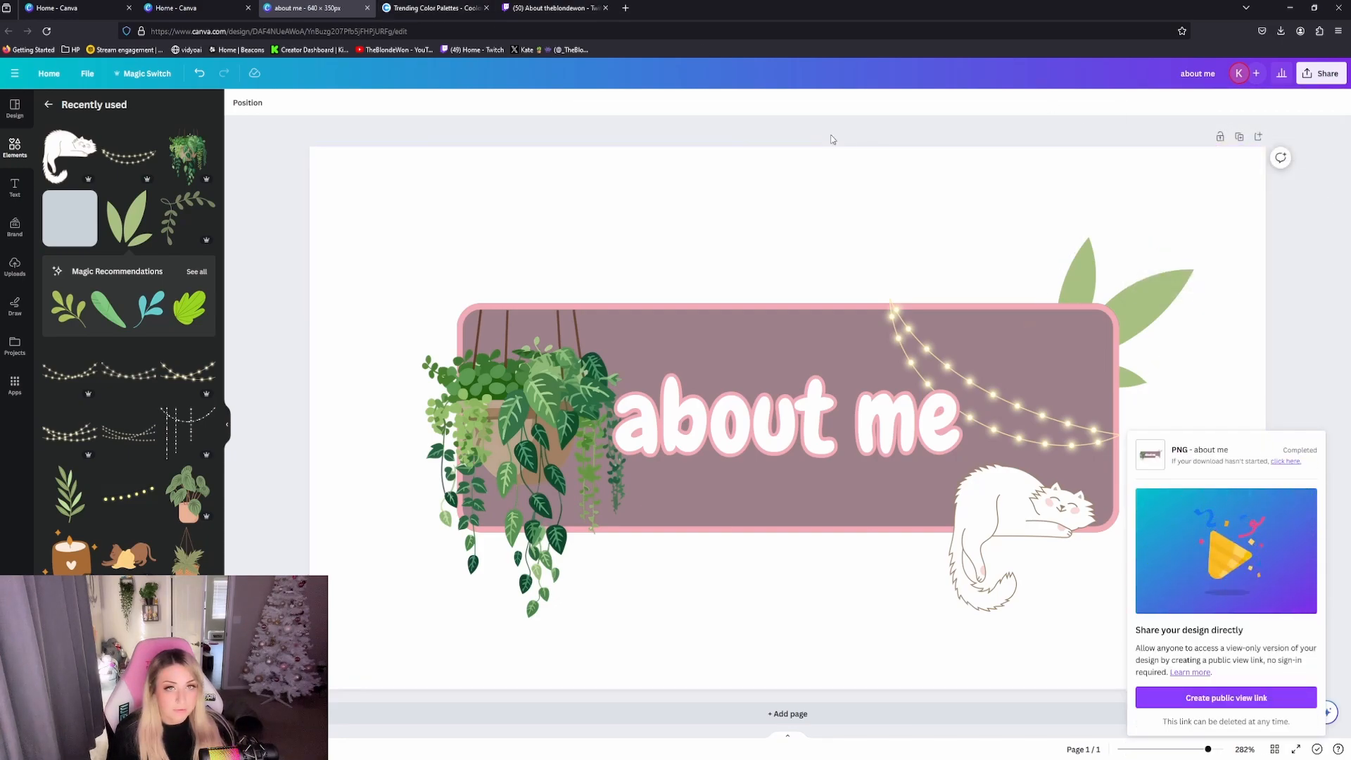
Step: Switch to the Twitch channel's About page and turn on panel editing
left_click(548, 12)
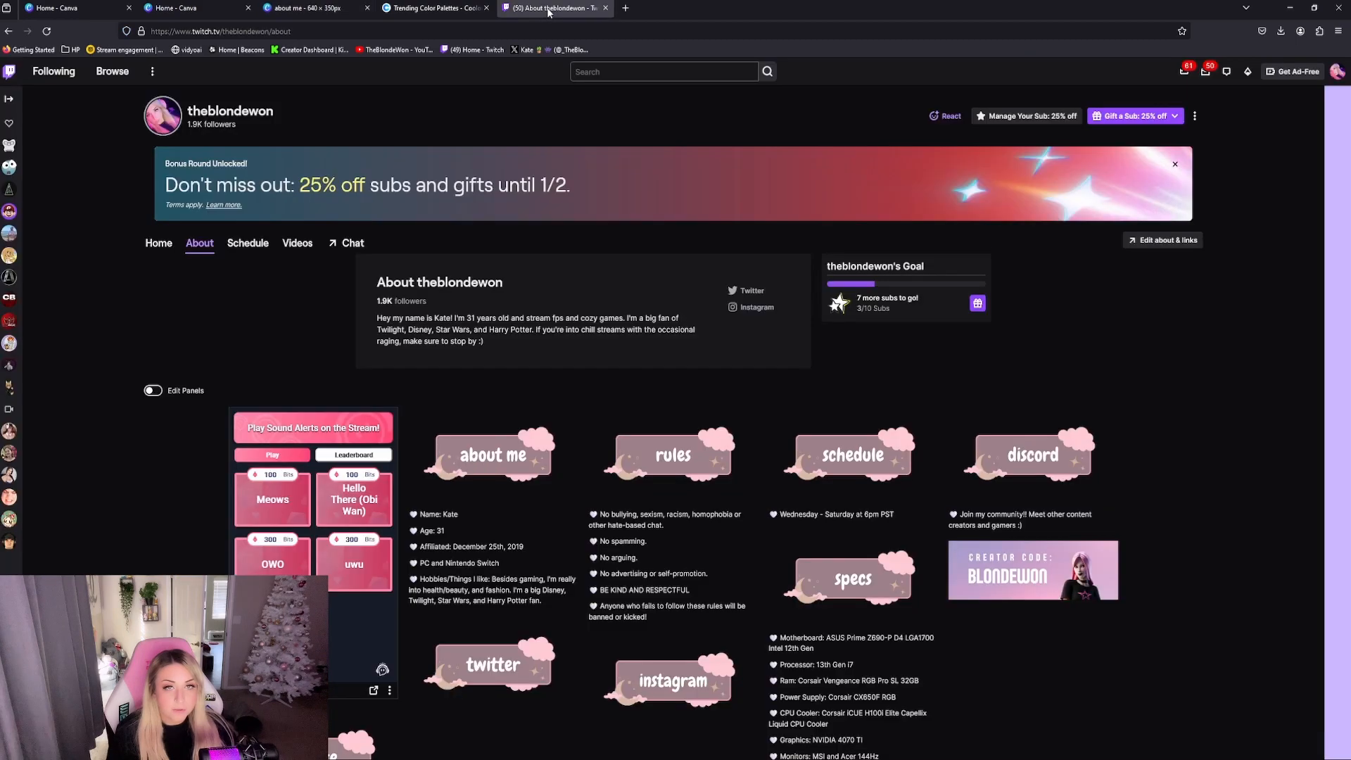
left_click(153, 390)
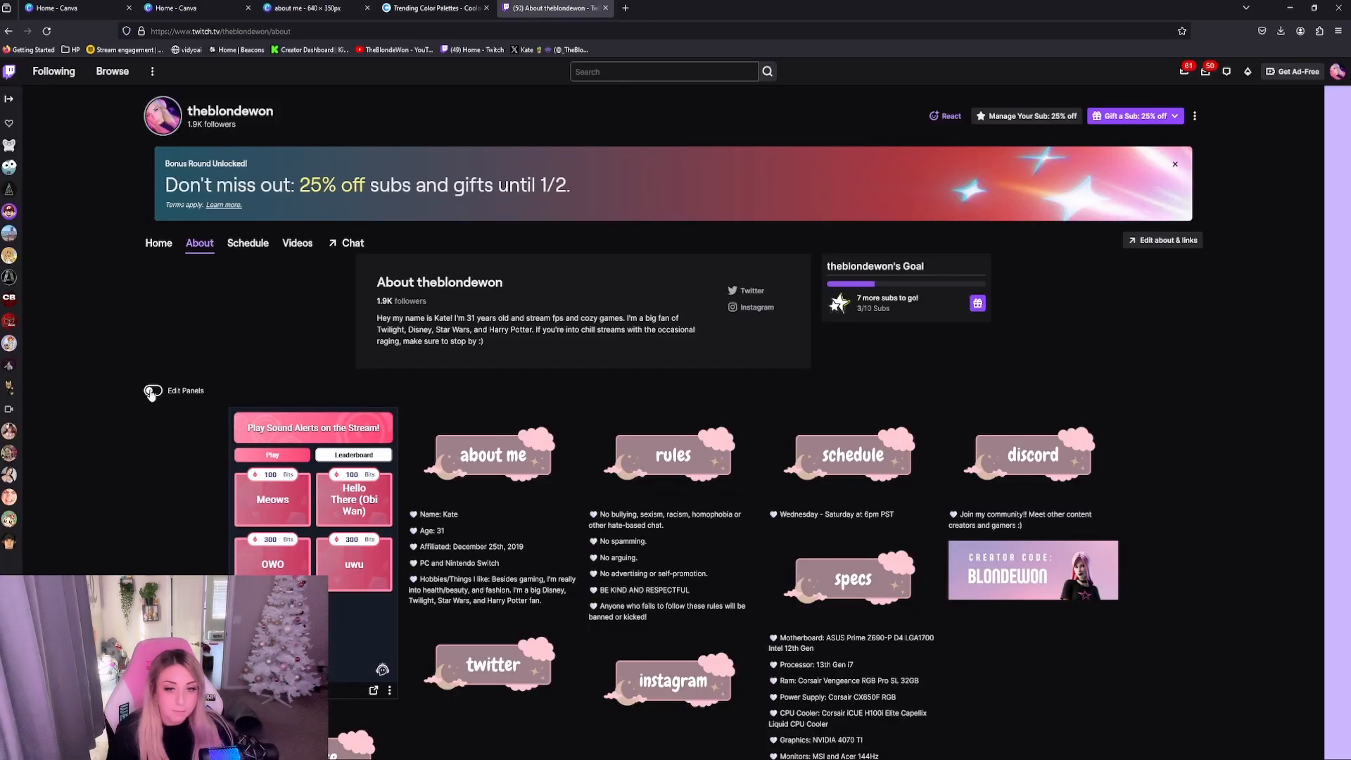
Step: Replace the first text panel's image with the new "about me" graphic, extending the crop to cover the whole picture
scroll(406, 422, "down", 2)
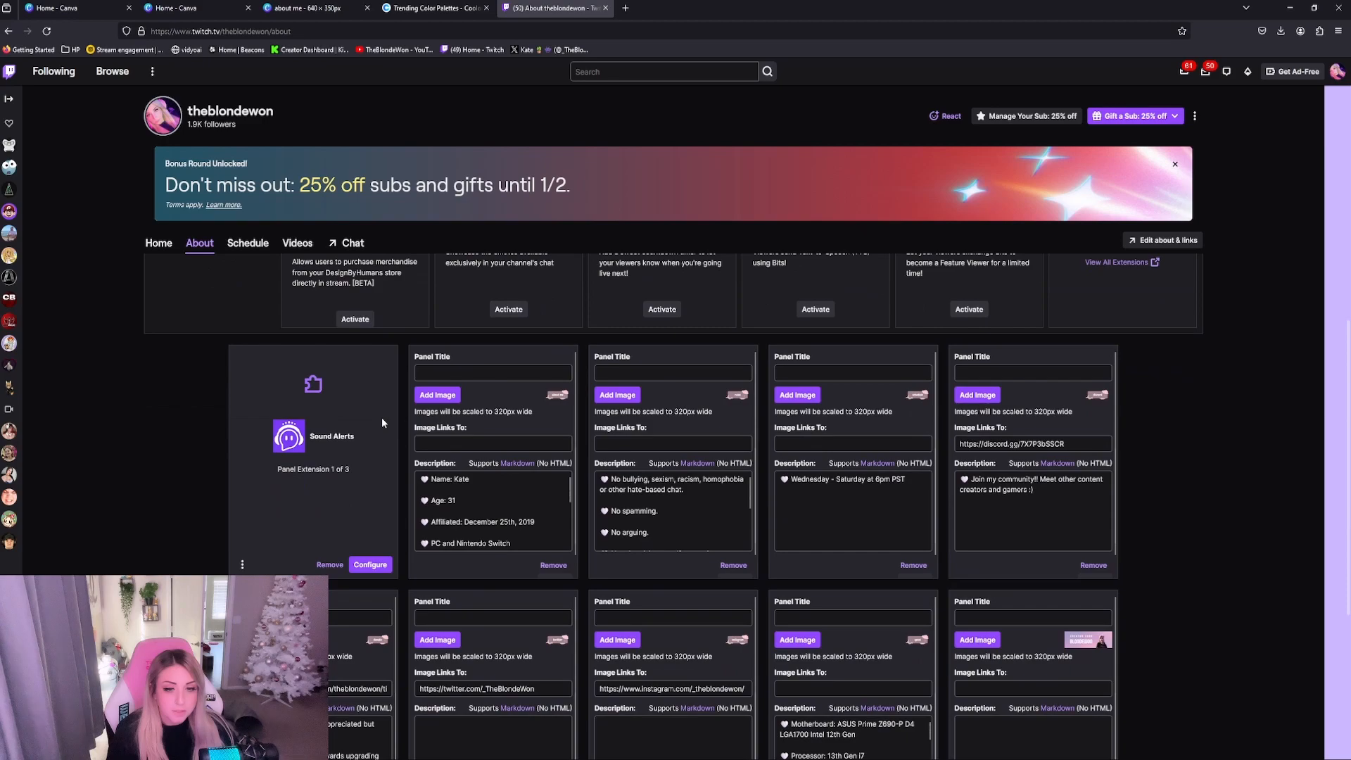
left_click(437, 396)
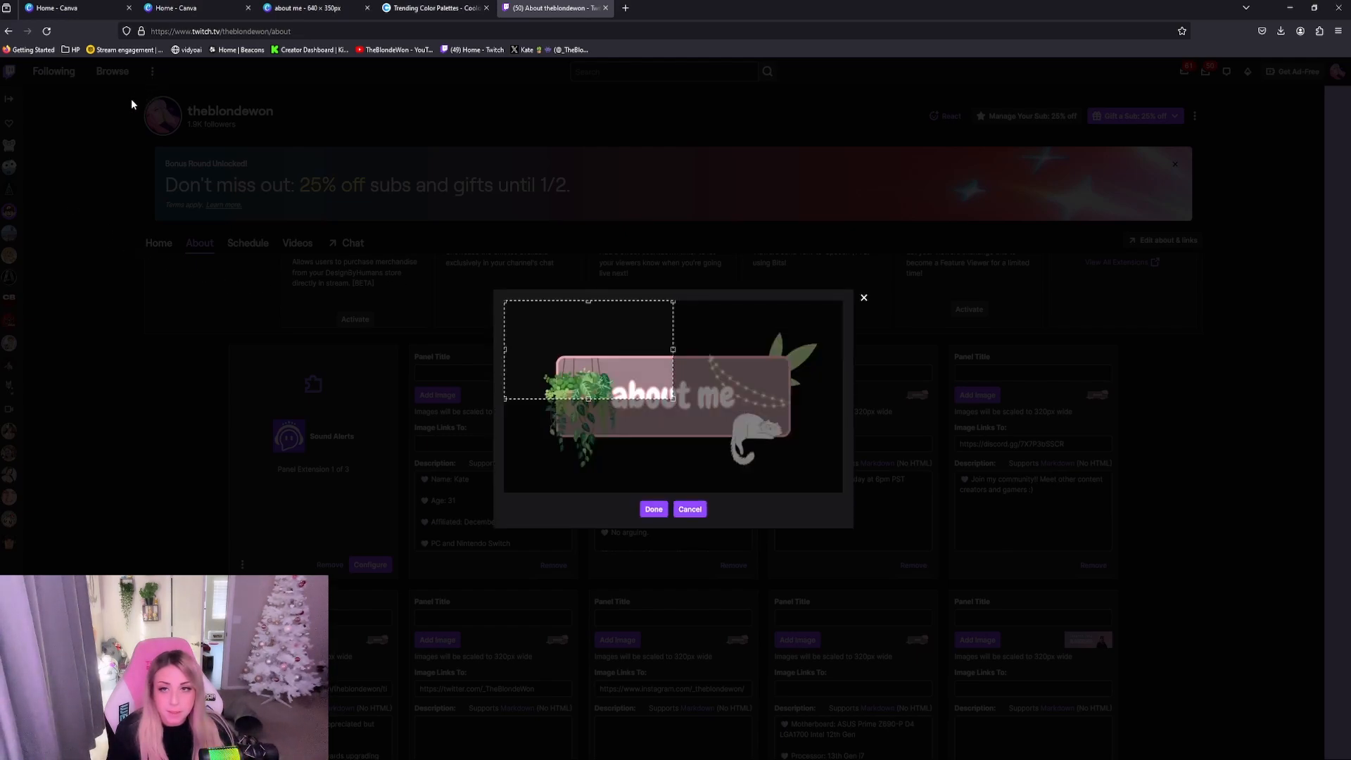
left_click_drag(670, 397, 862, 513)
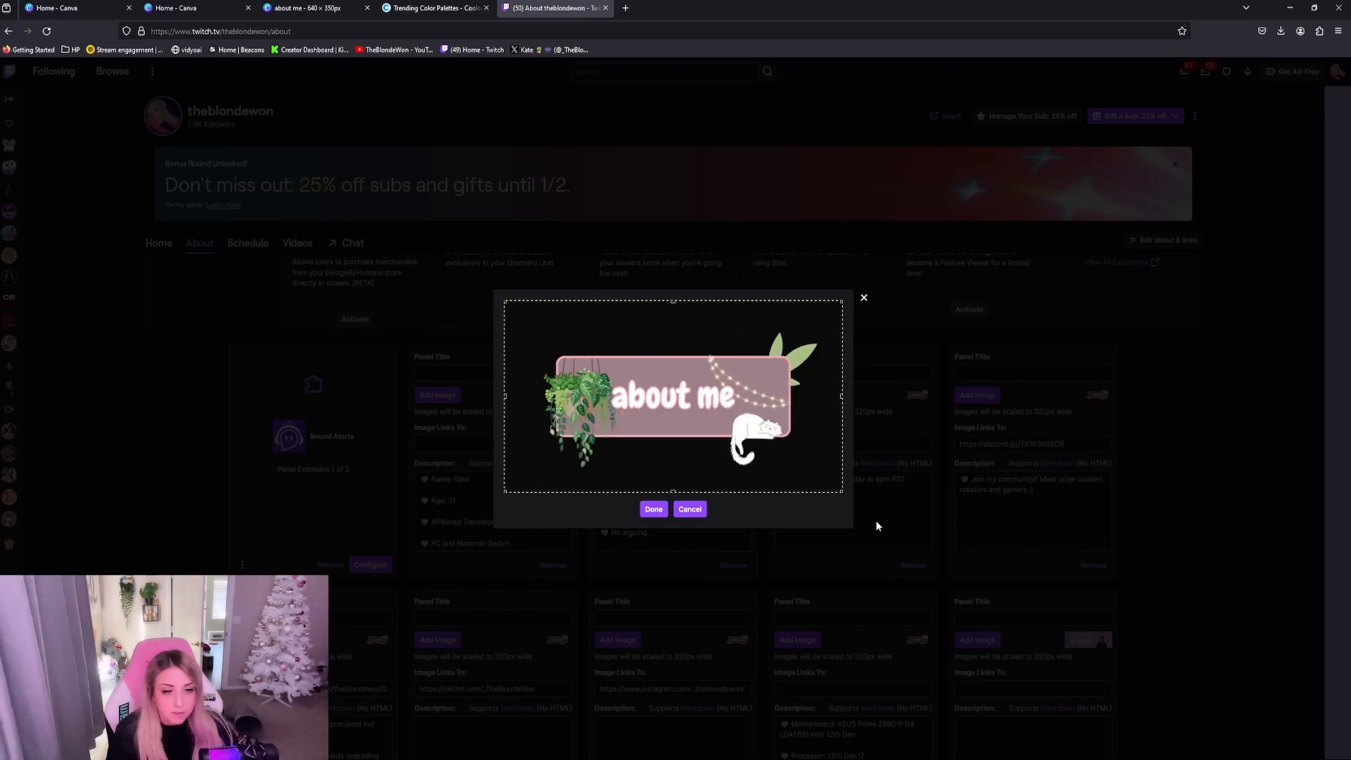
left_click(653, 509)
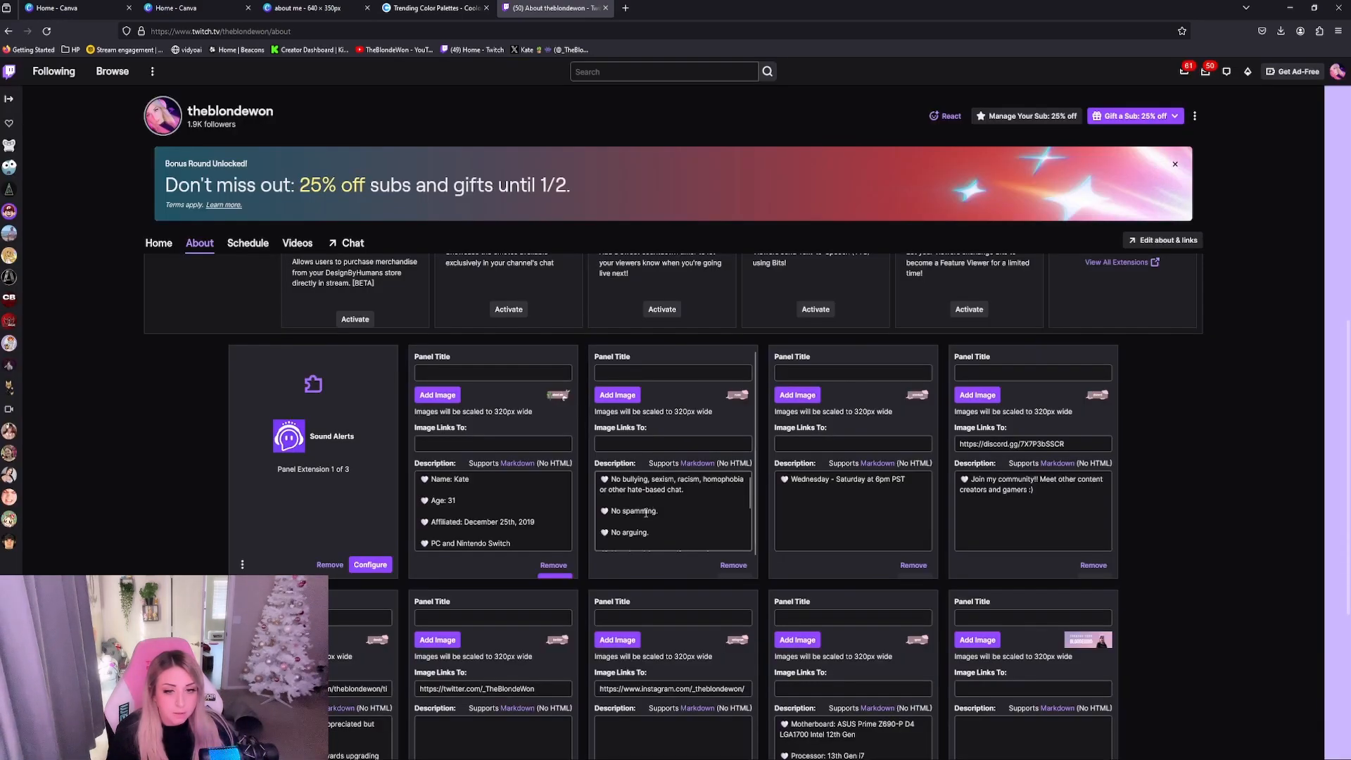
Step: Submit the changed "about me" panel, and turn off panel editing to view it on the channel's About page
scroll(487, 542, "down", 4)
left_click(553, 567)
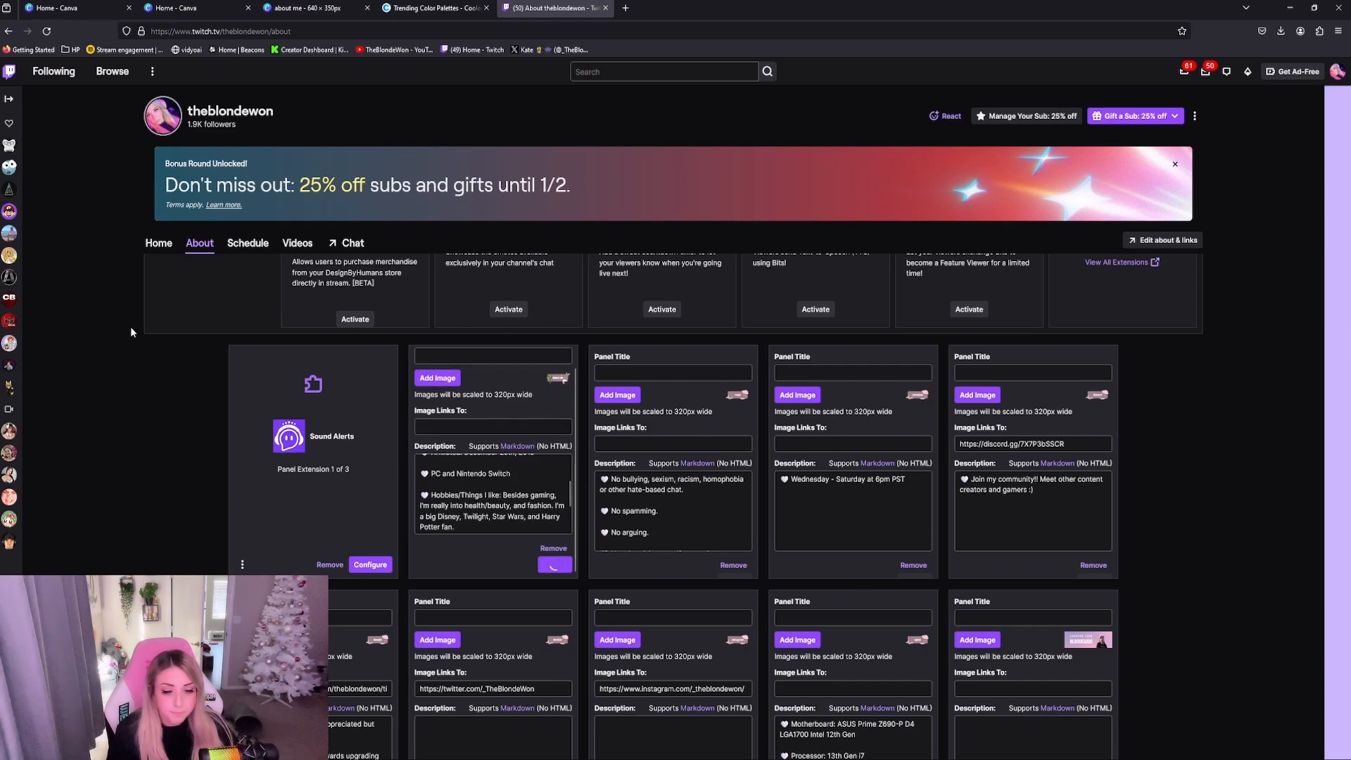
scroll(130, 327, "up", 5)
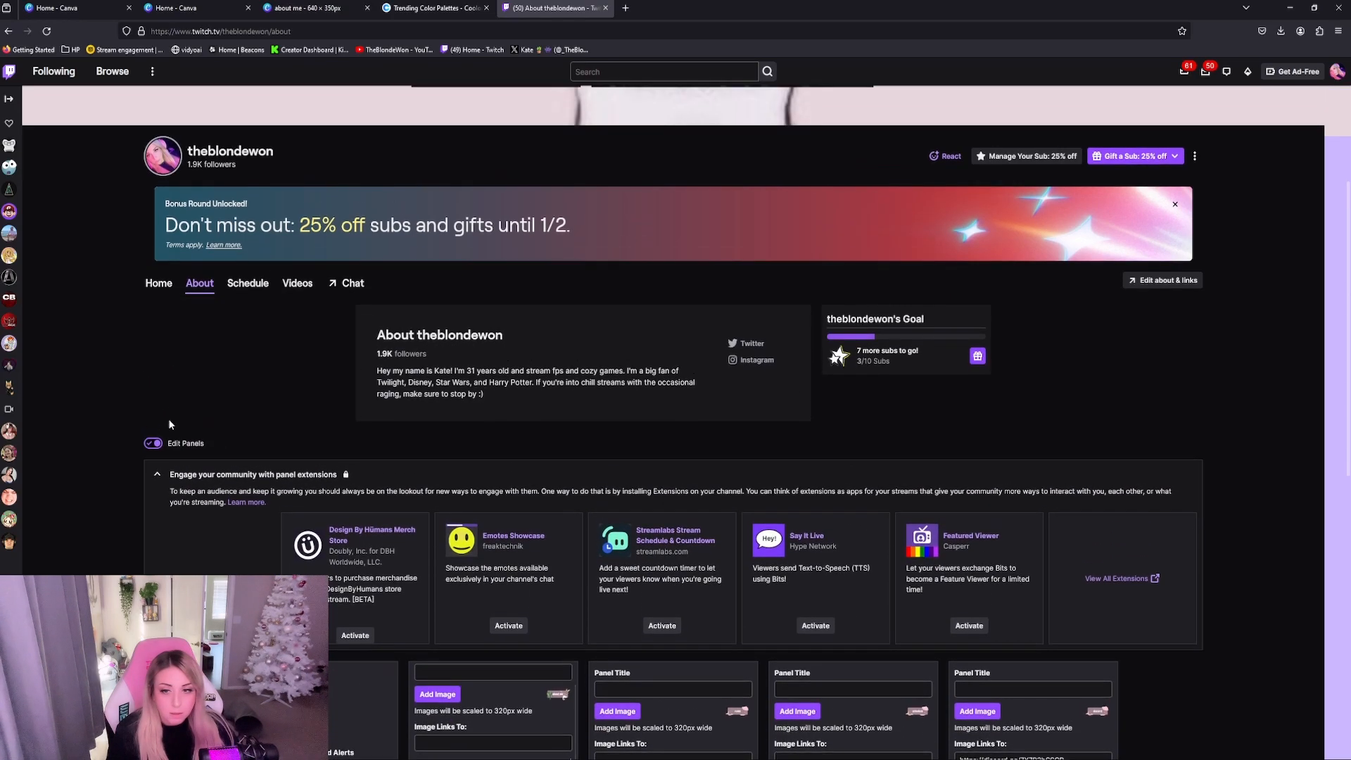
left_click(154, 444)
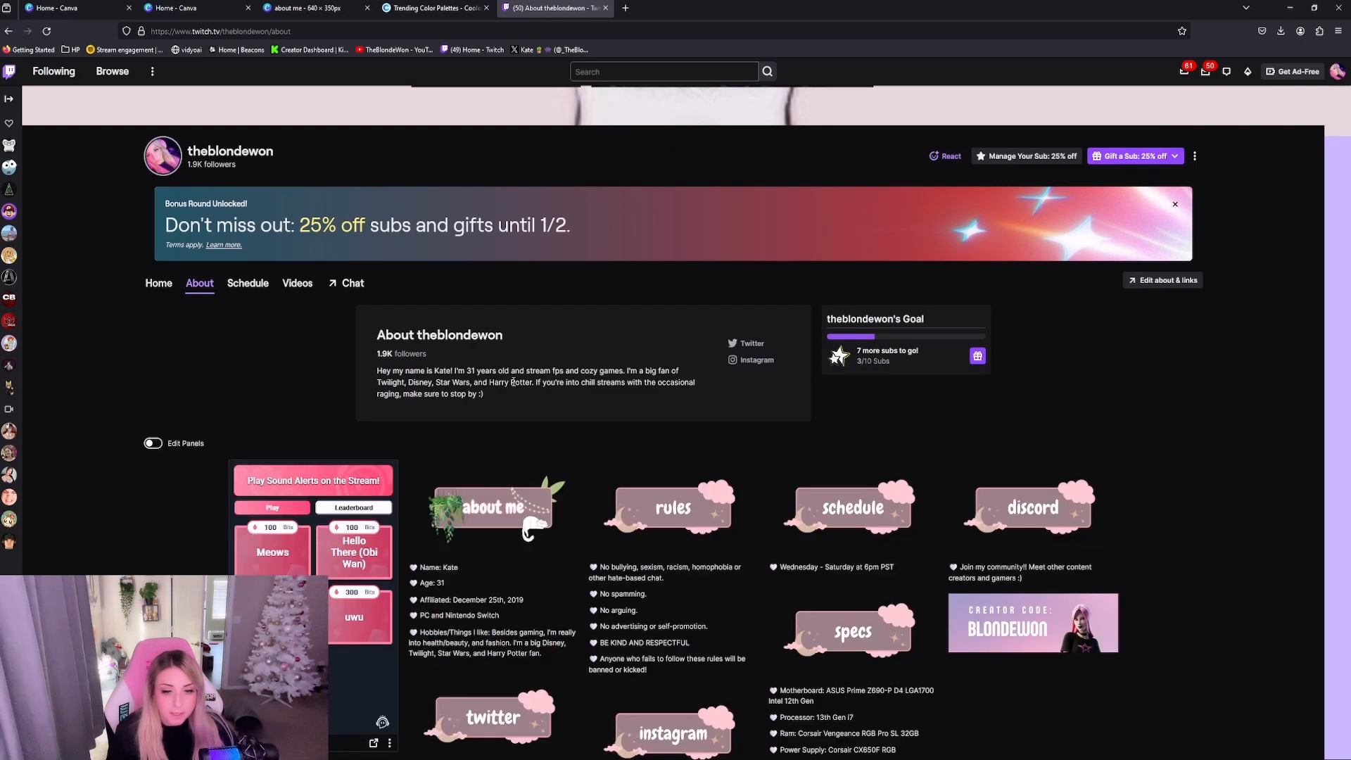
scroll(505, 366, "down", 3)
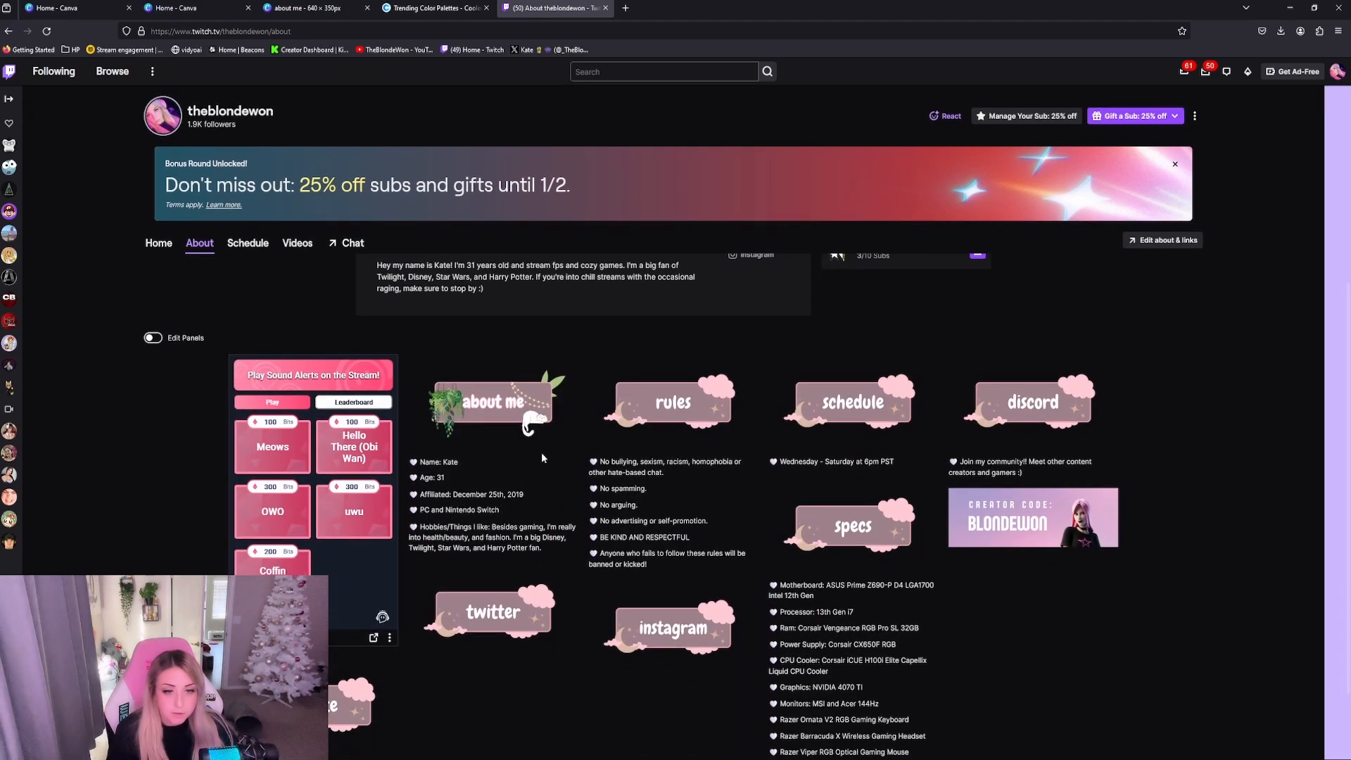